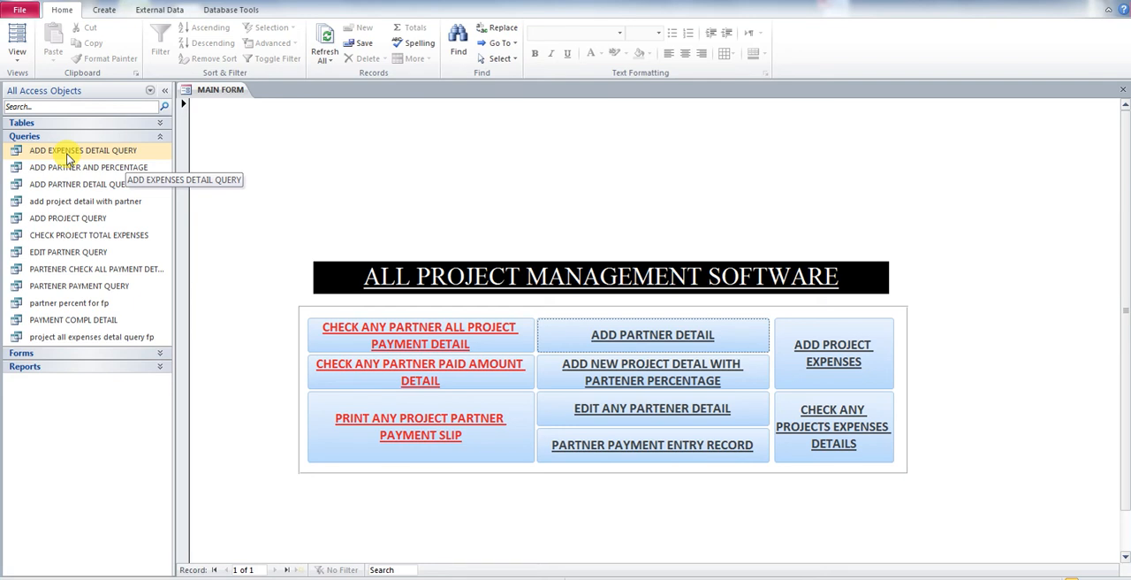
Step: Open the ADD EXPENSES DETAIL QUERY to view its records, then close it
right_click(67, 159)
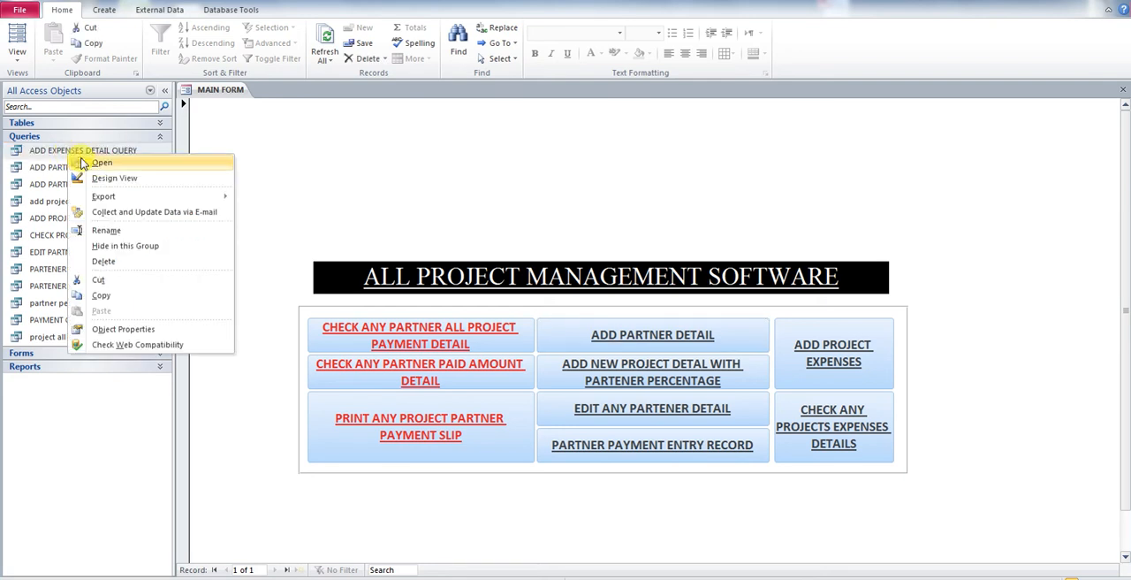
click(102, 164)
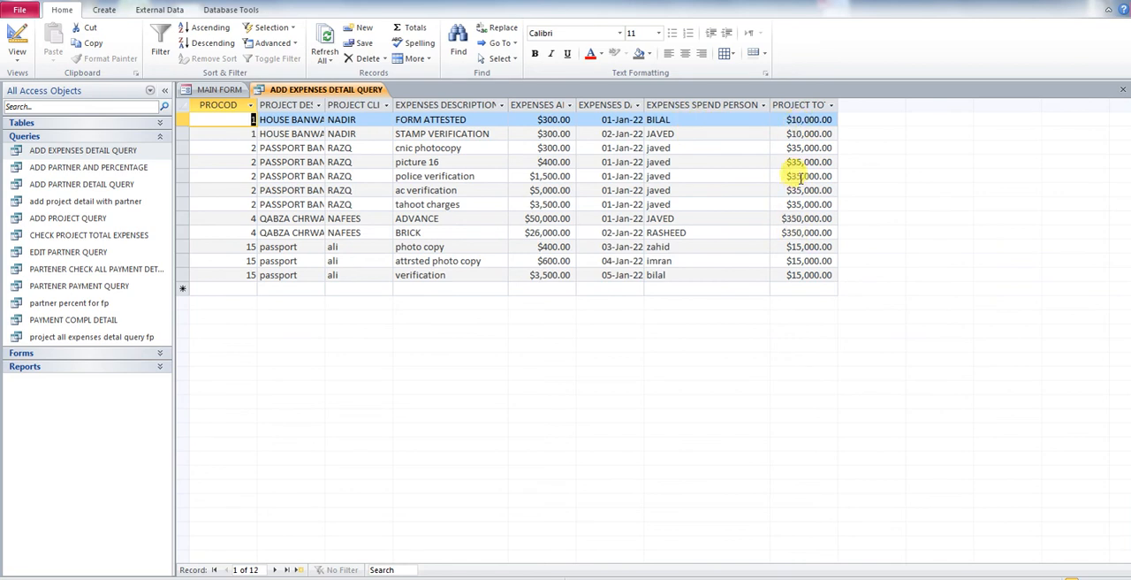
click(1123, 91)
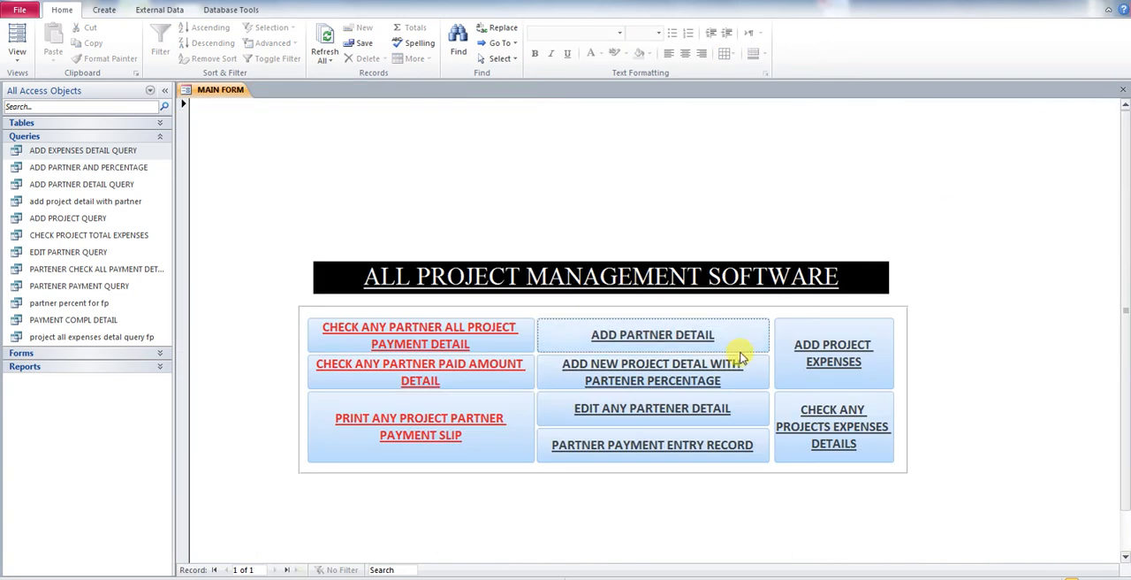
Step: Expand the forms group and open the PROJECT EXPENSES DETAIL Subform to view it, then close it
click(161, 356)
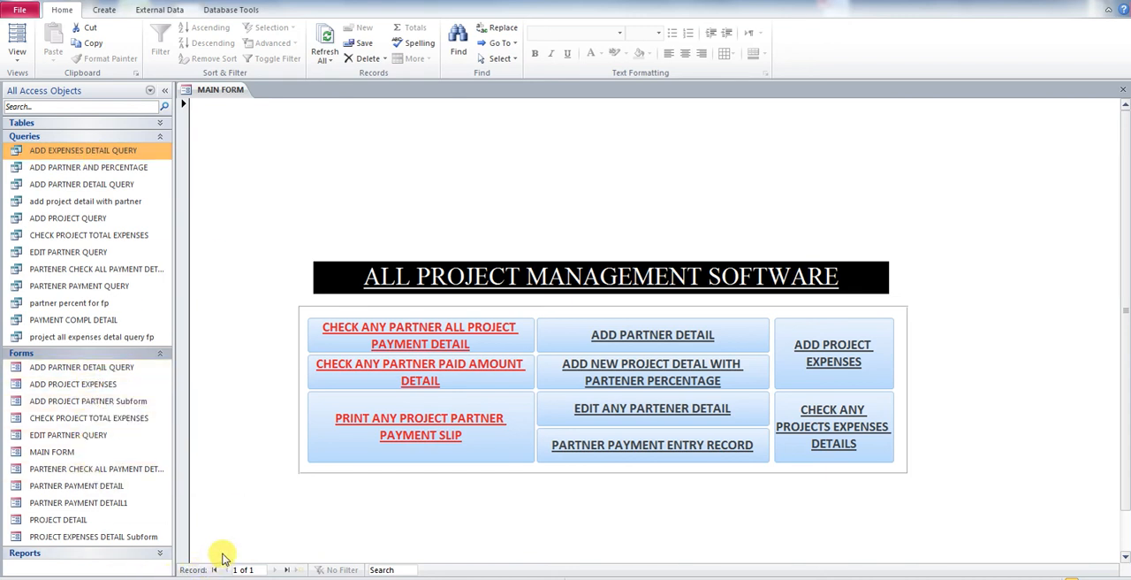
right_click(110, 544)
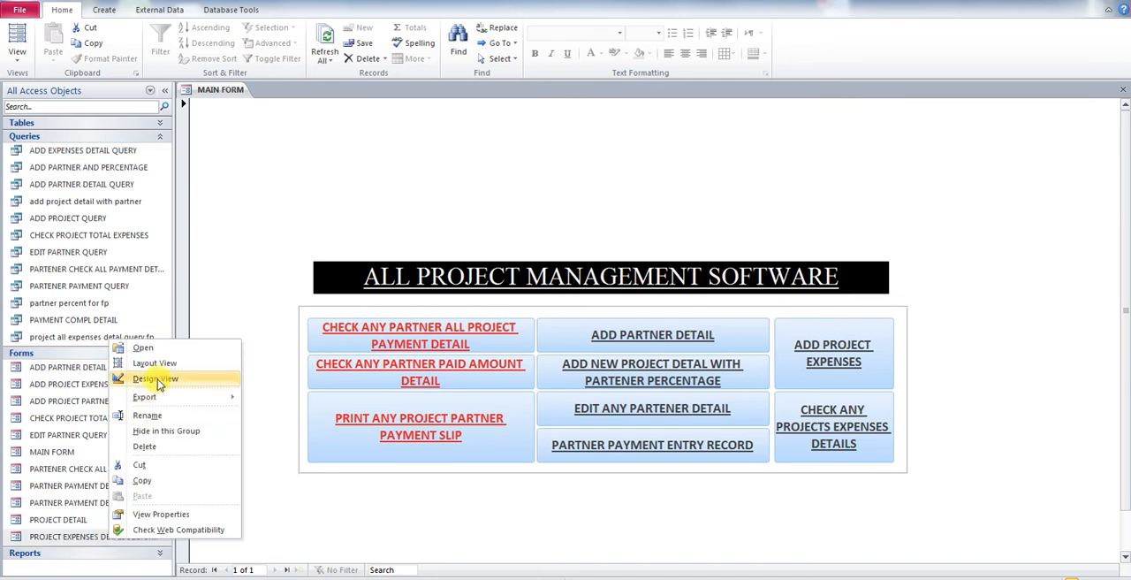
click(143, 348)
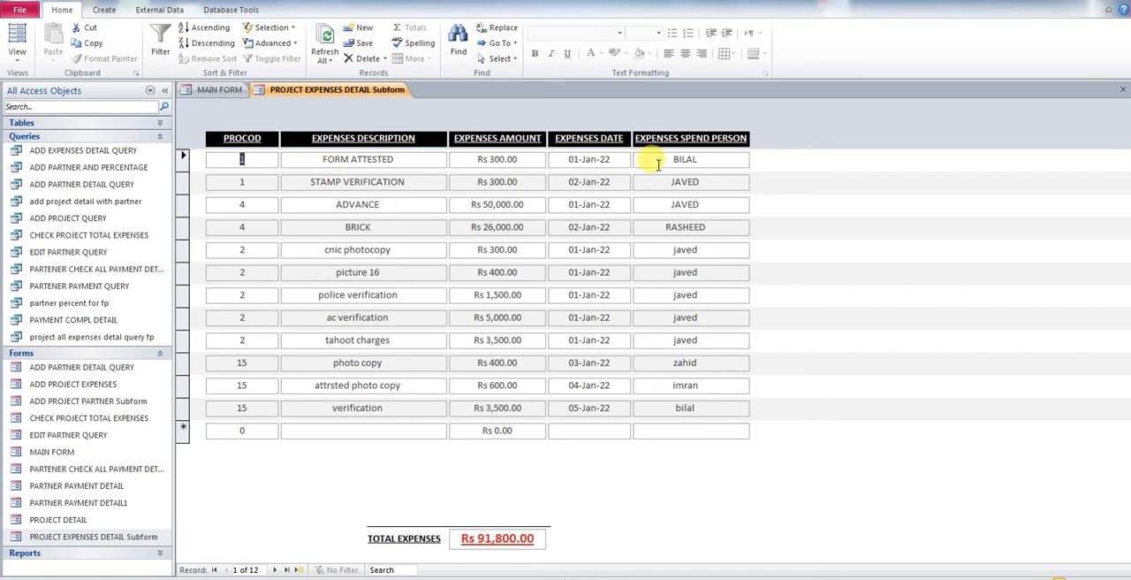
click(1122, 89)
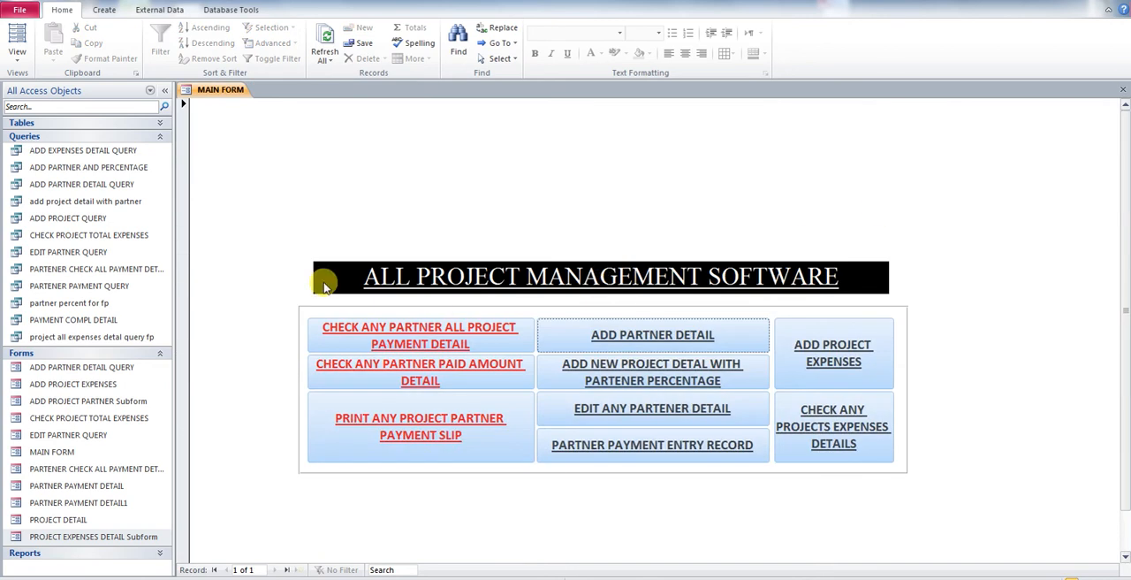
Step: Open the ADD EXPENSES DETAIL QUERY in Design View, enlarge the field grid area, and close it saving the design
click(130, 155)
right_click(155, 152)
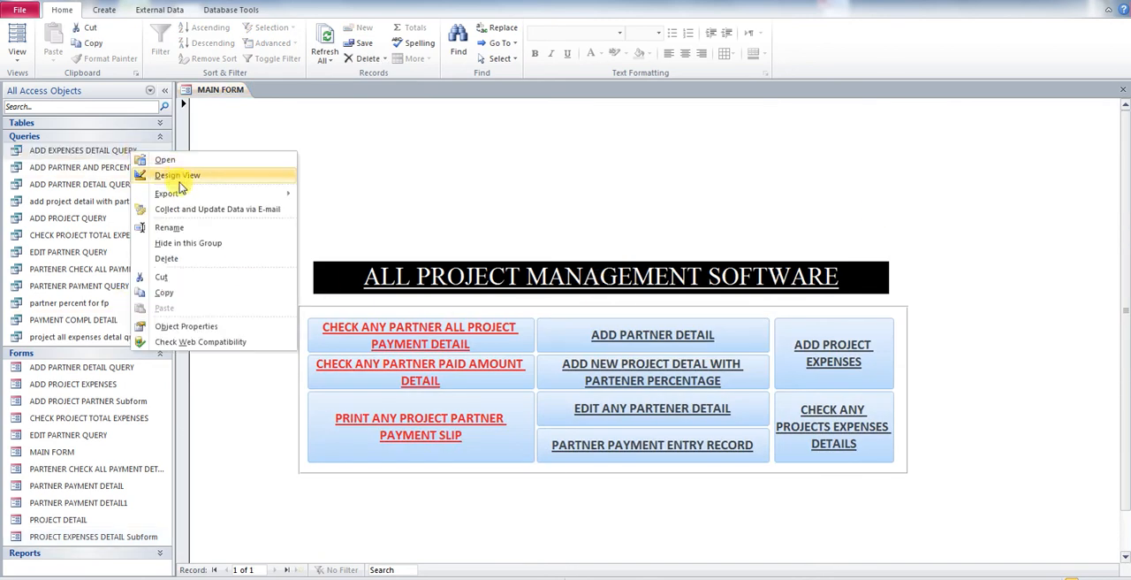
click(185, 175)
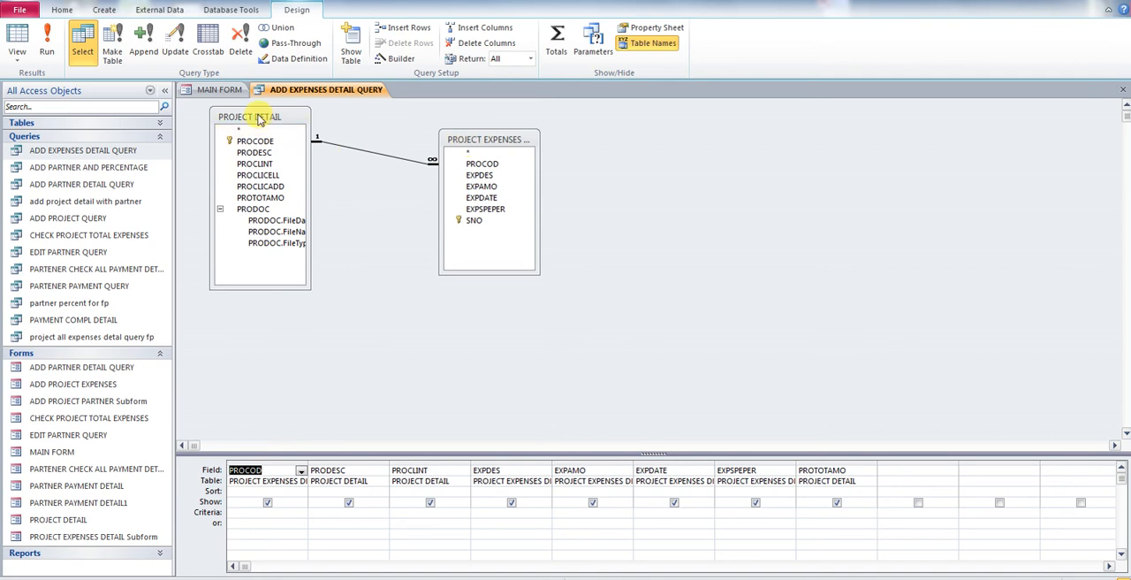
drag(262, 454, 260, 382)
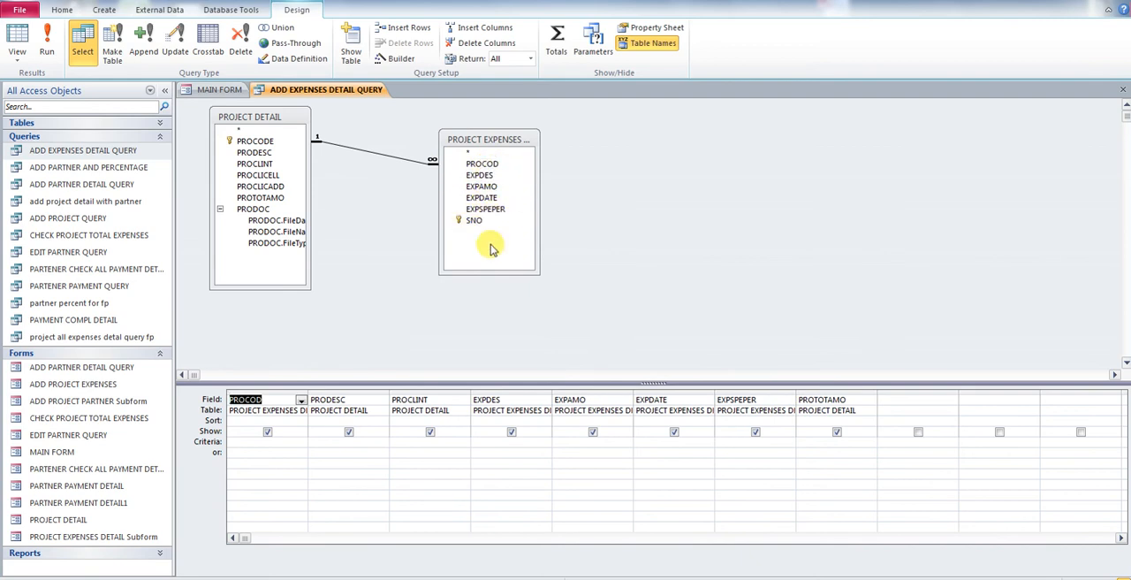
click(1122, 89)
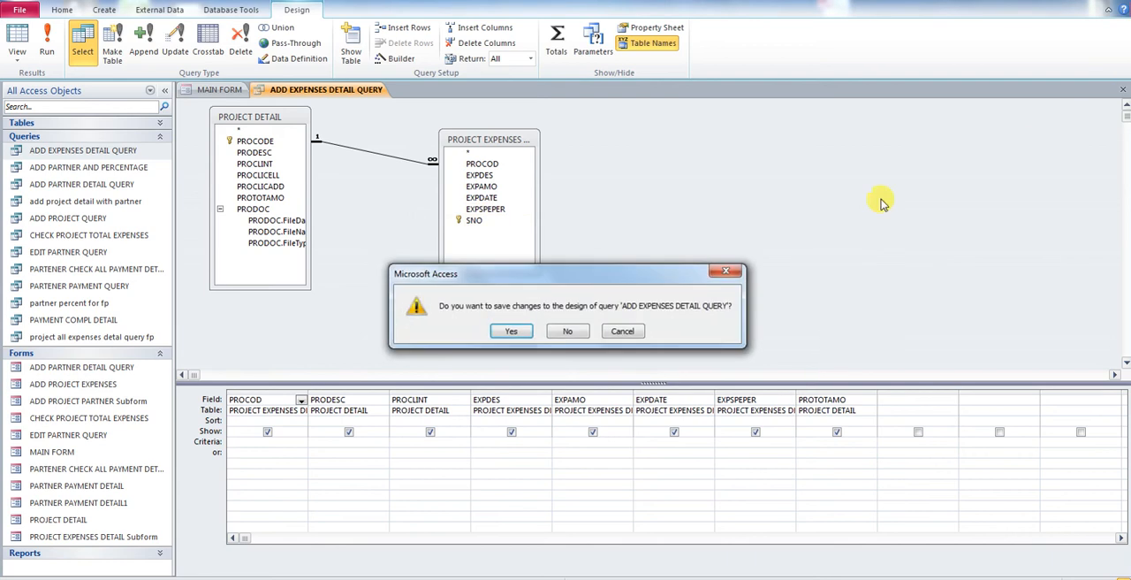
click(515, 330)
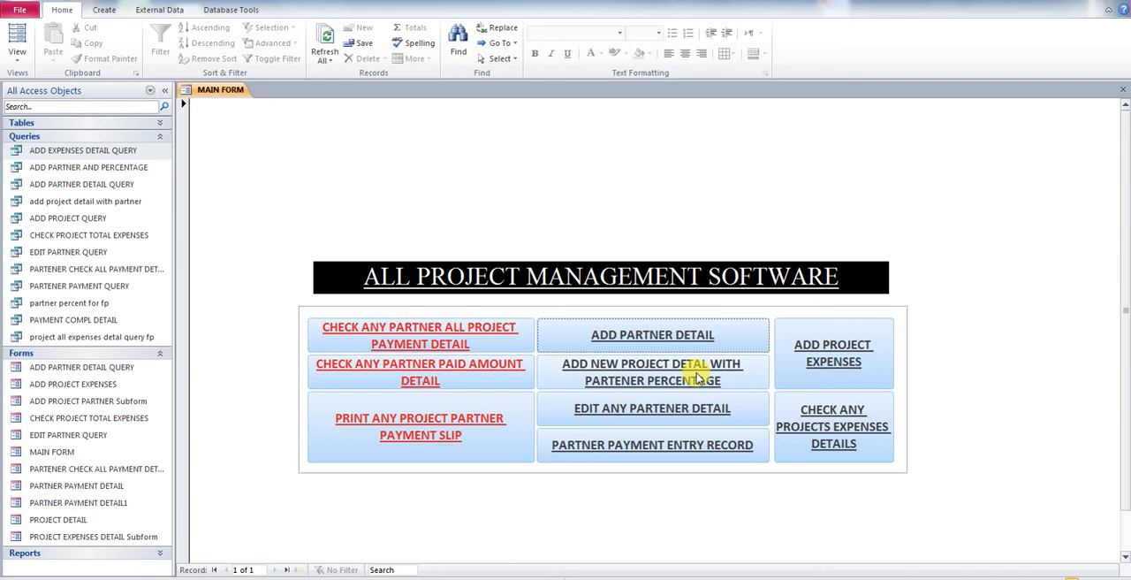
Step: Open the Add Project Expenses form from the main form, toggle the navigation pane, and close the form
click(826, 348)
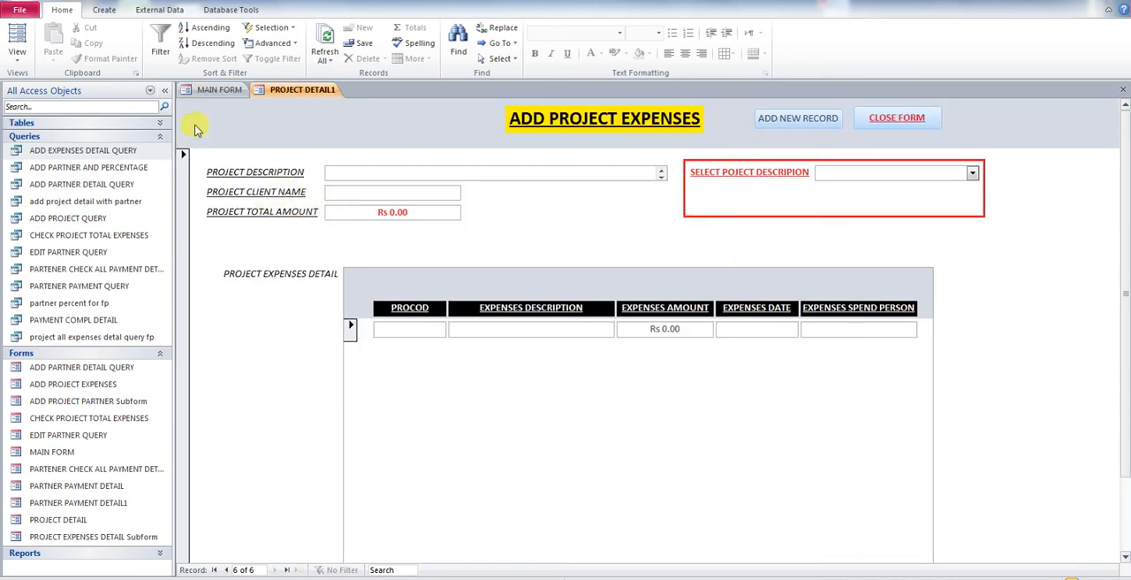
click(164, 90)
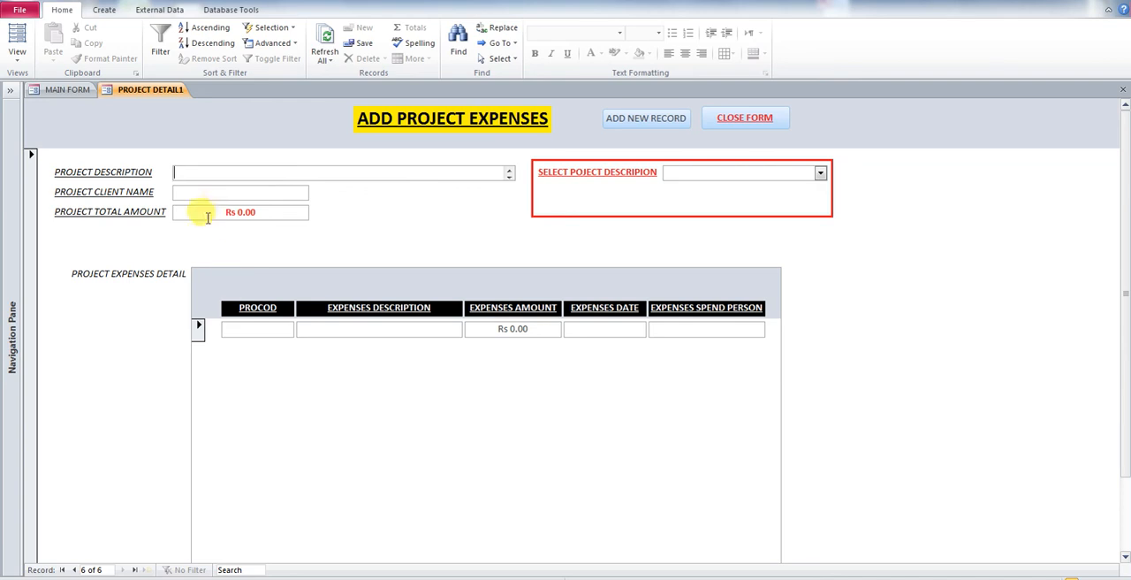
click(9, 90)
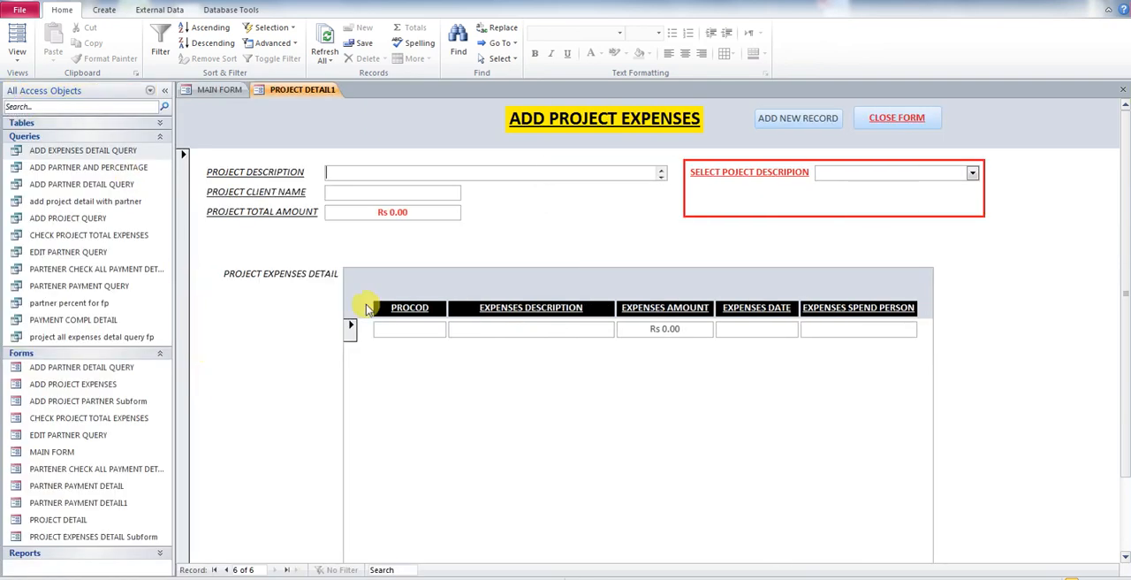
click(896, 118)
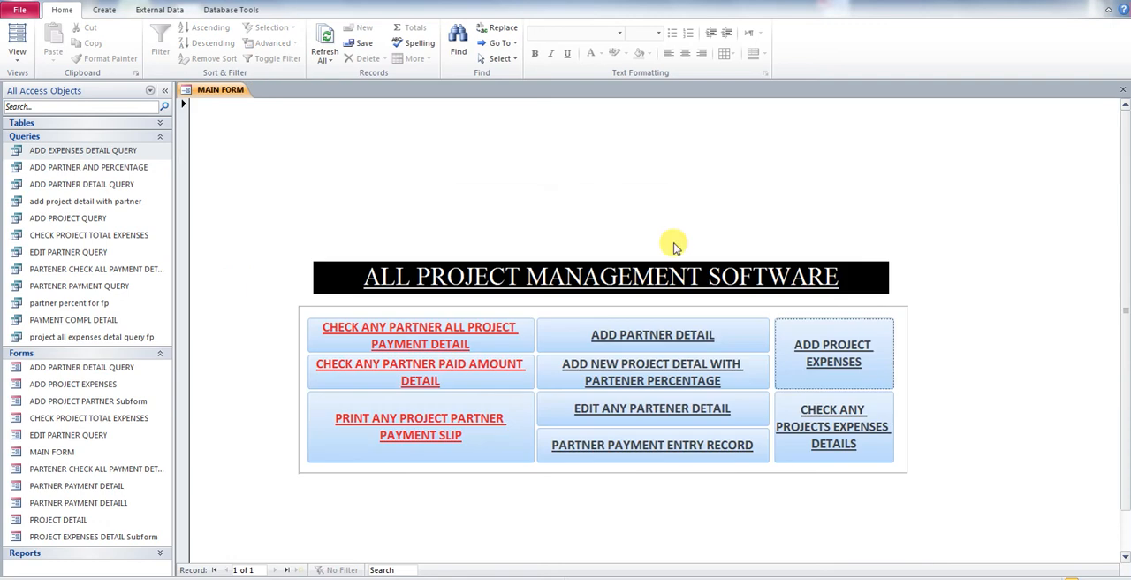
Step: Open the ADD PARTNER AND PERCENTAGE query in Design View and move the PARTNER DETAIL table box upward
right_click(114, 169)
click(141, 194)
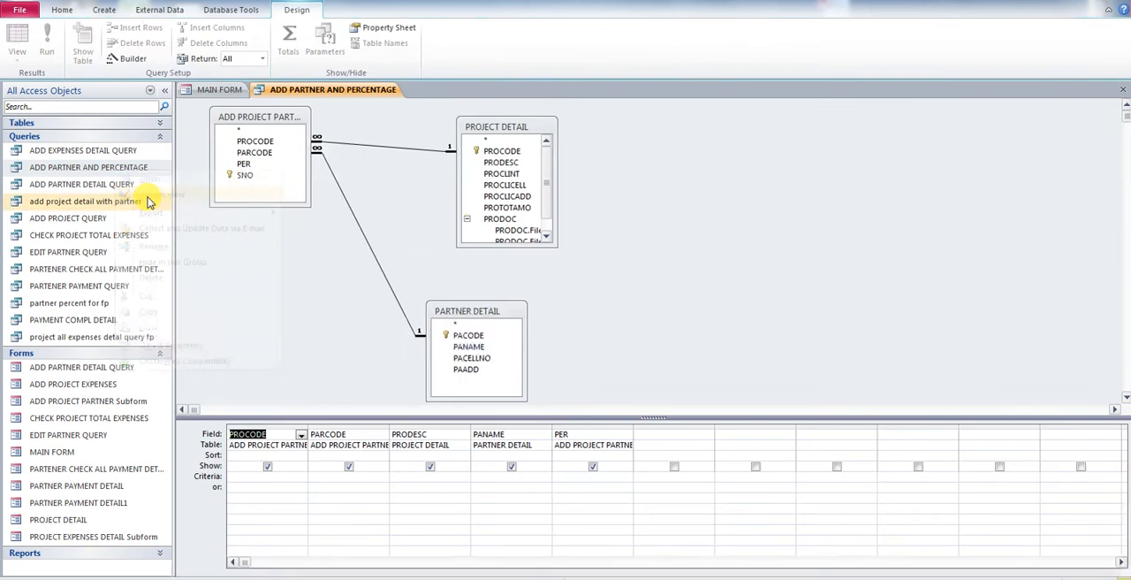
drag(471, 311, 502, 268)
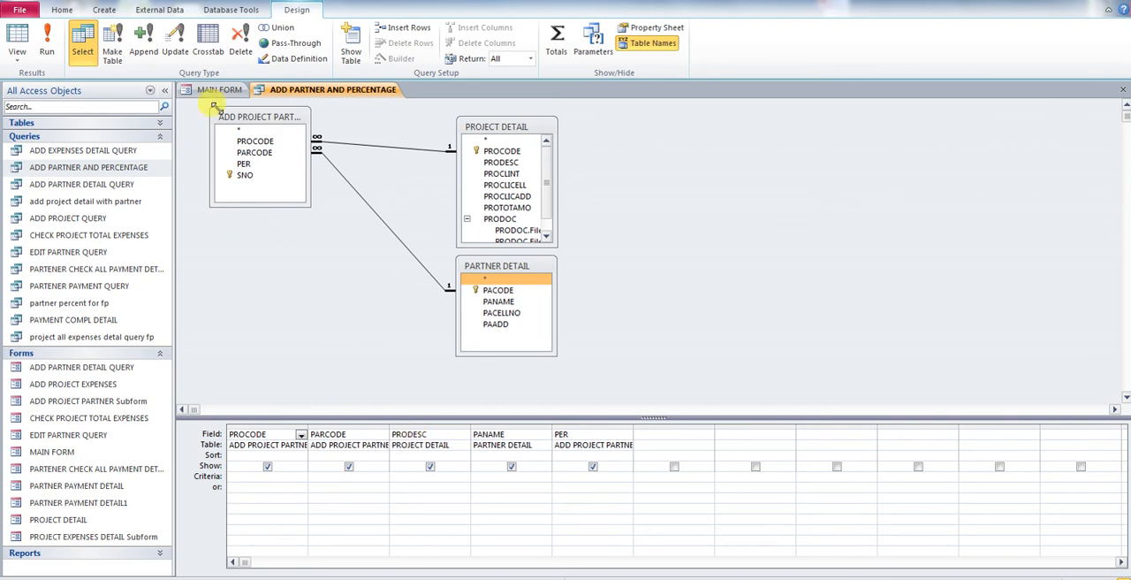
Step: Run the ADD PARTNER AND PERCENTAGE query, then close it and save the design changes
right_click(282, 94)
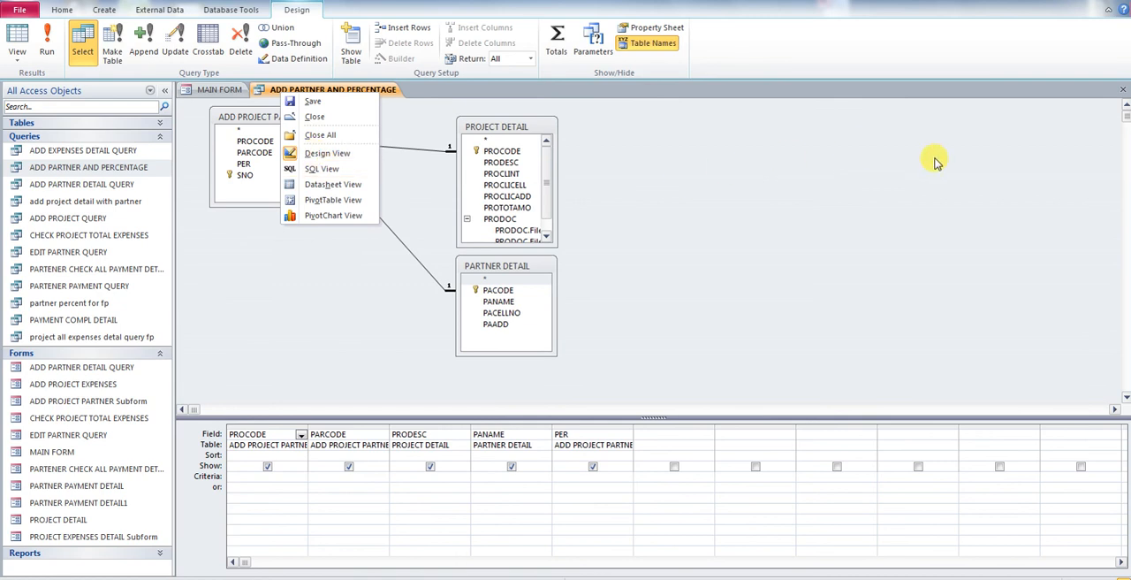
click(47, 43)
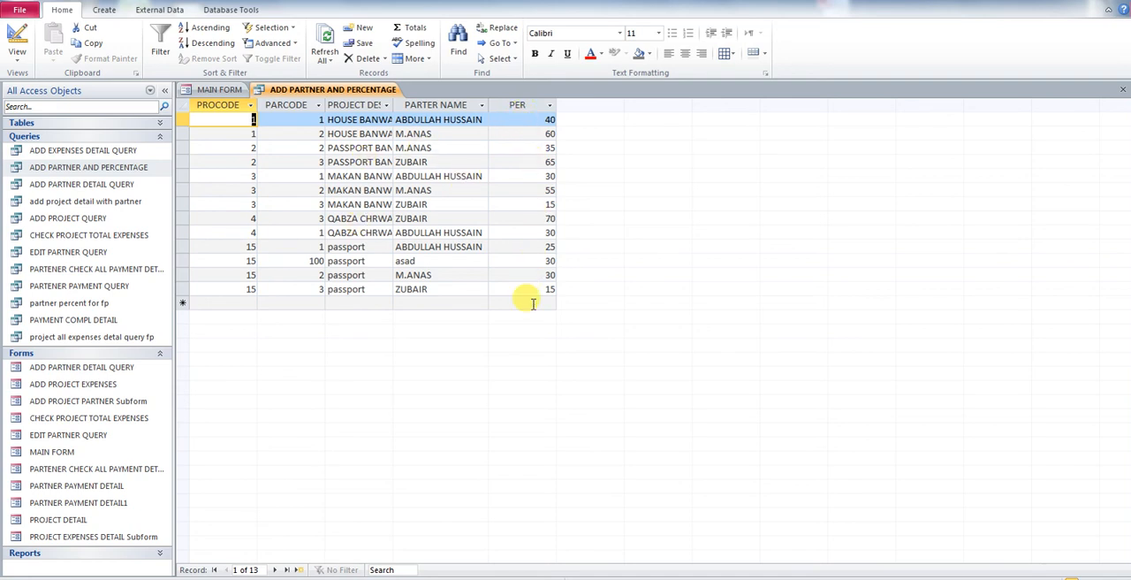
click(1122, 90)
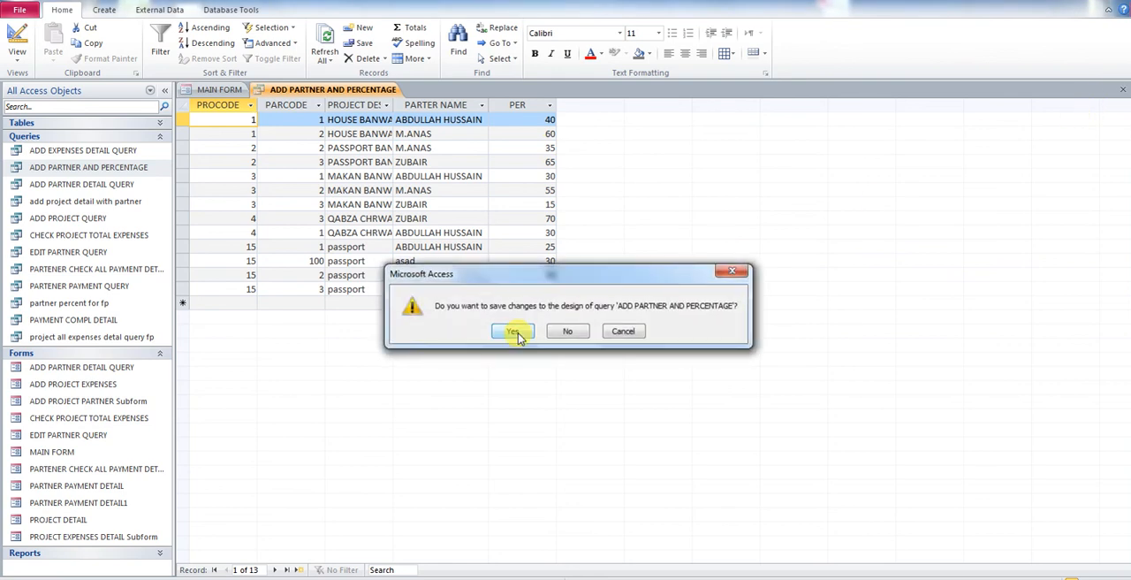
click(513, 331)
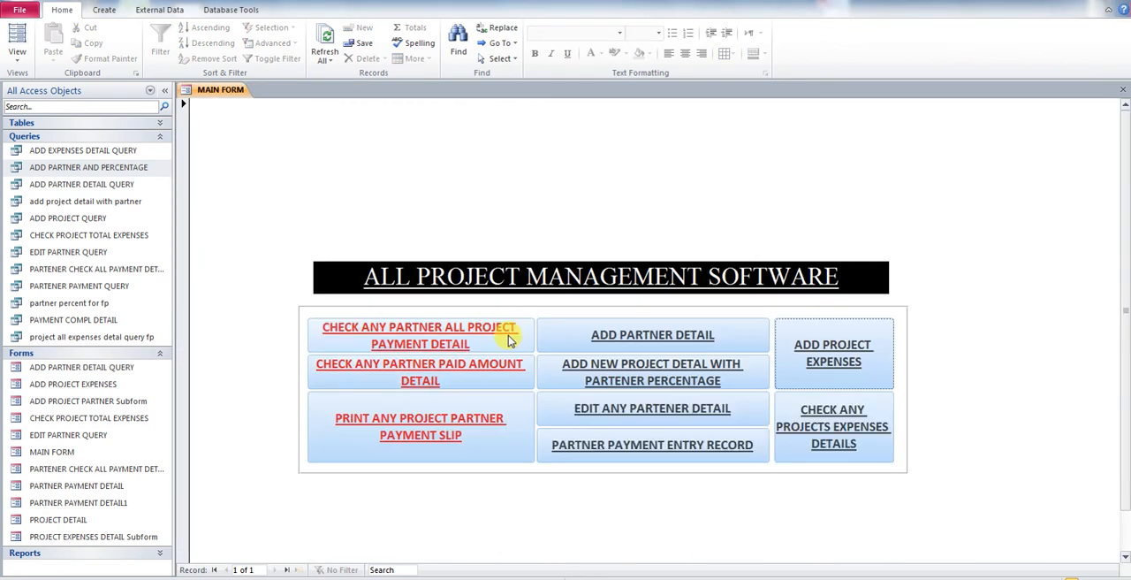
Step: Open the add-new-project-with-partner-percentage form and use Find Any Project to locate project code 1
click(688, 377)
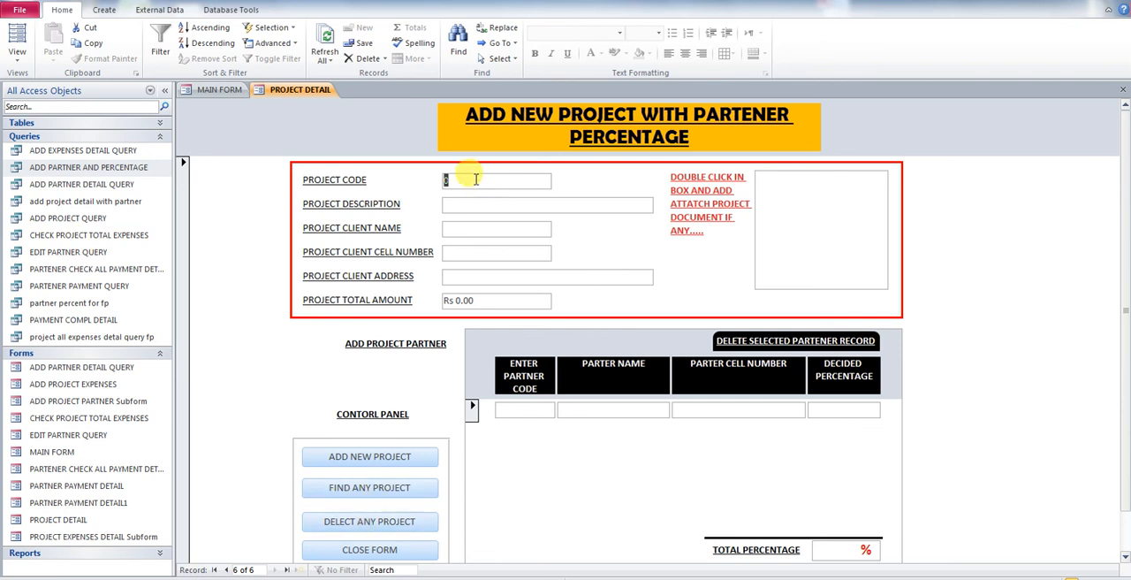
click(351, 489)
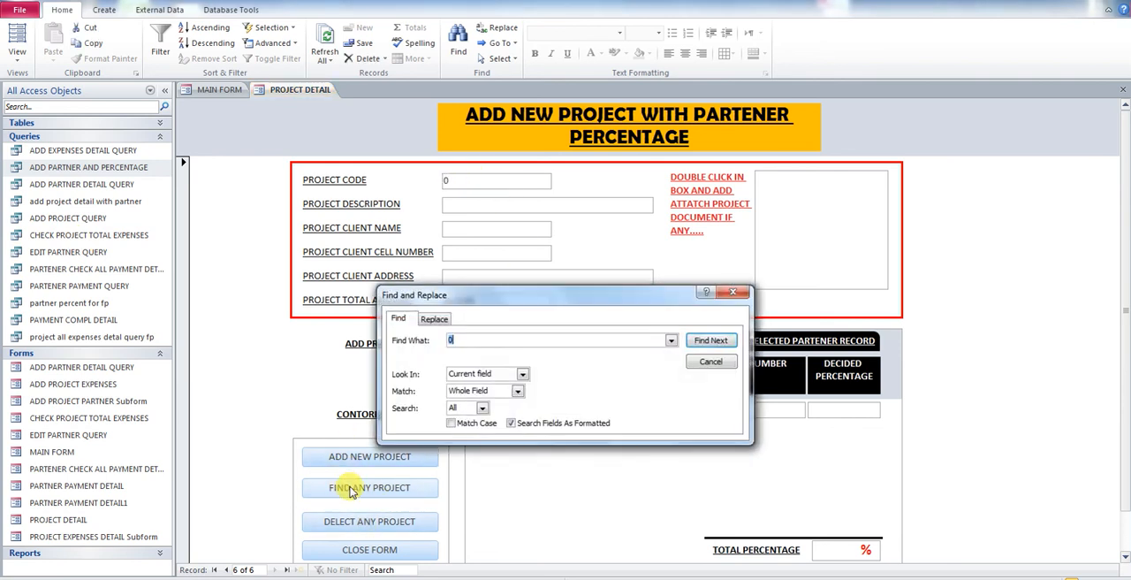
key(Return)
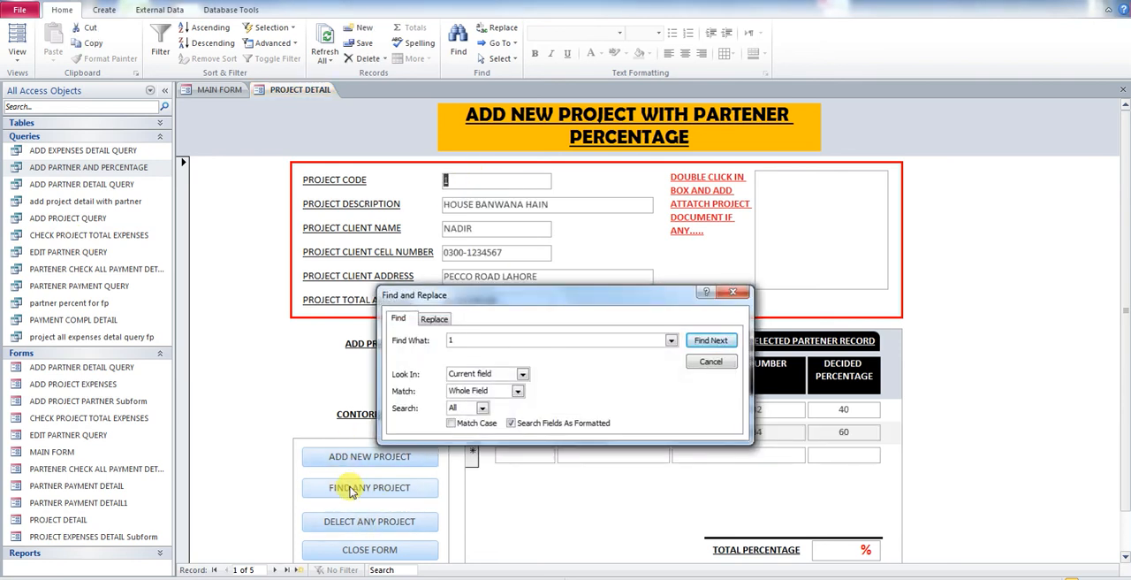
click(737, 294)
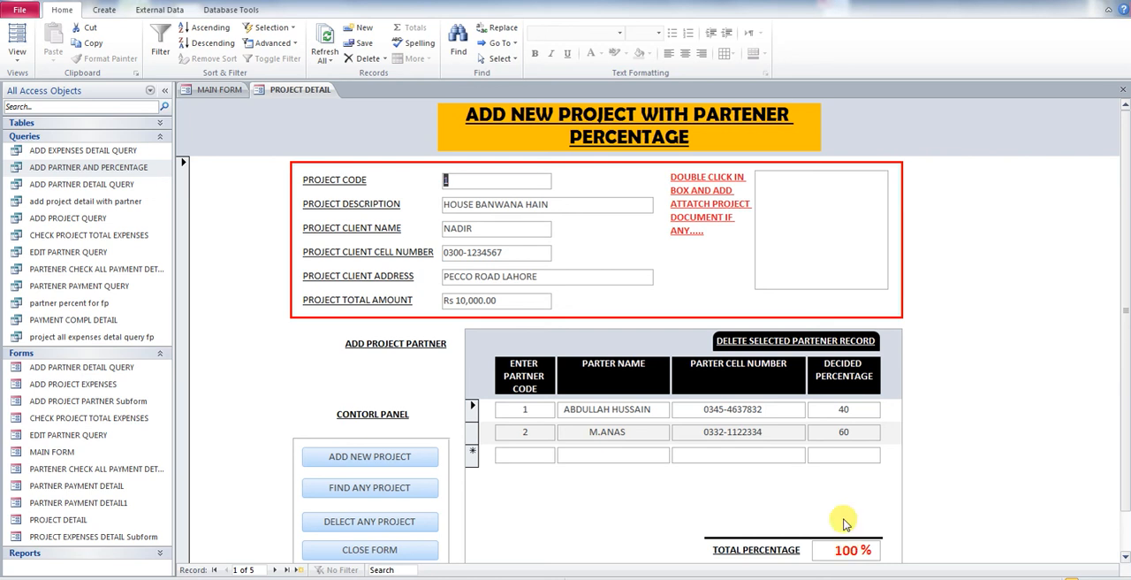
Step: Change project 1's partner percentages to 55 for the second partner and 45 for the first partner
double_click(841, 431)
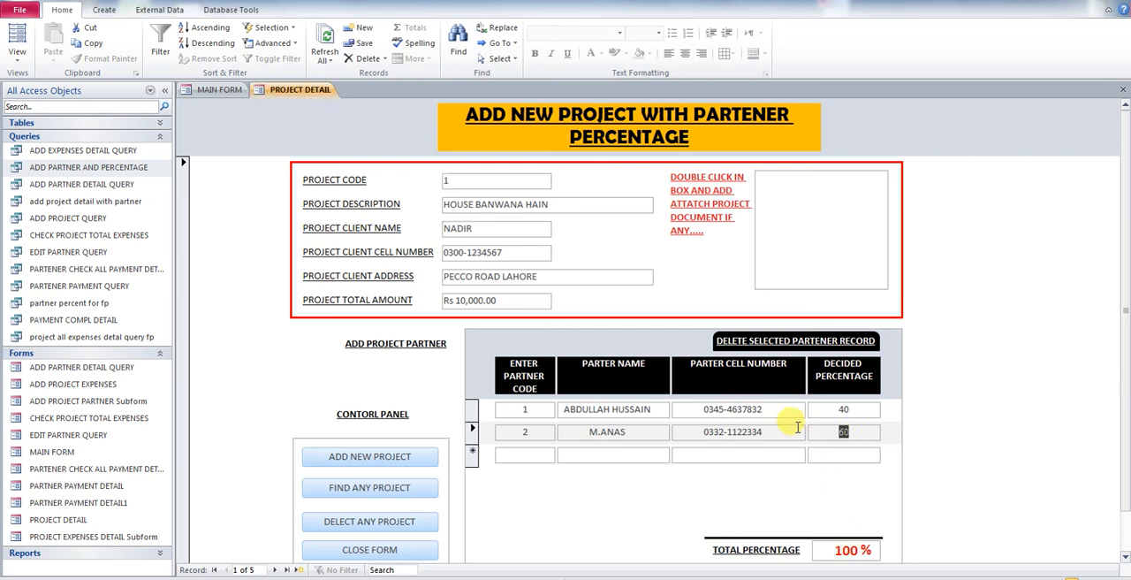
text(55)
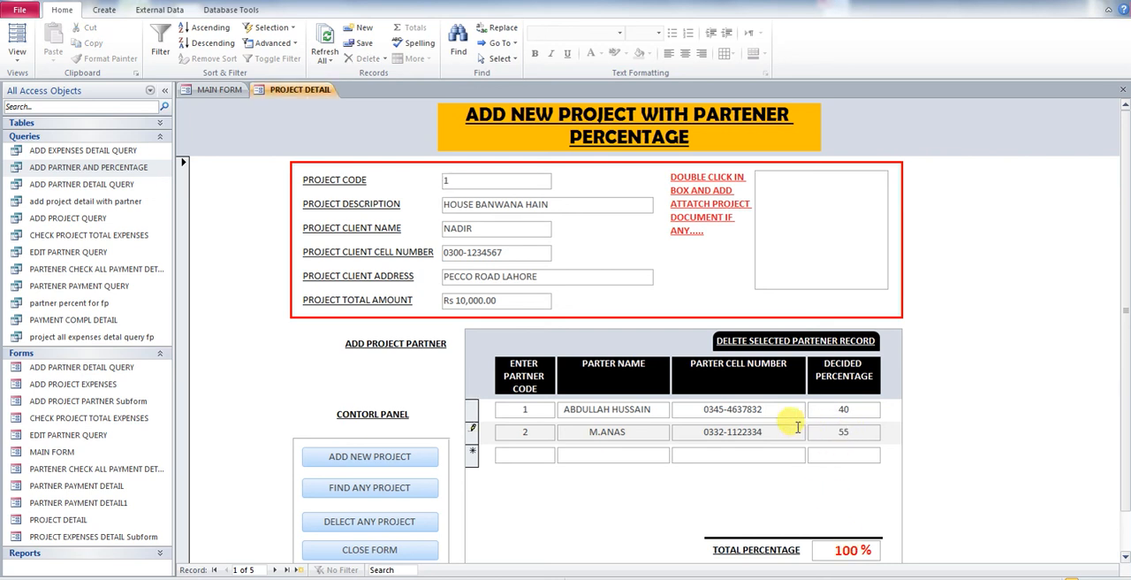
click(838, 409)
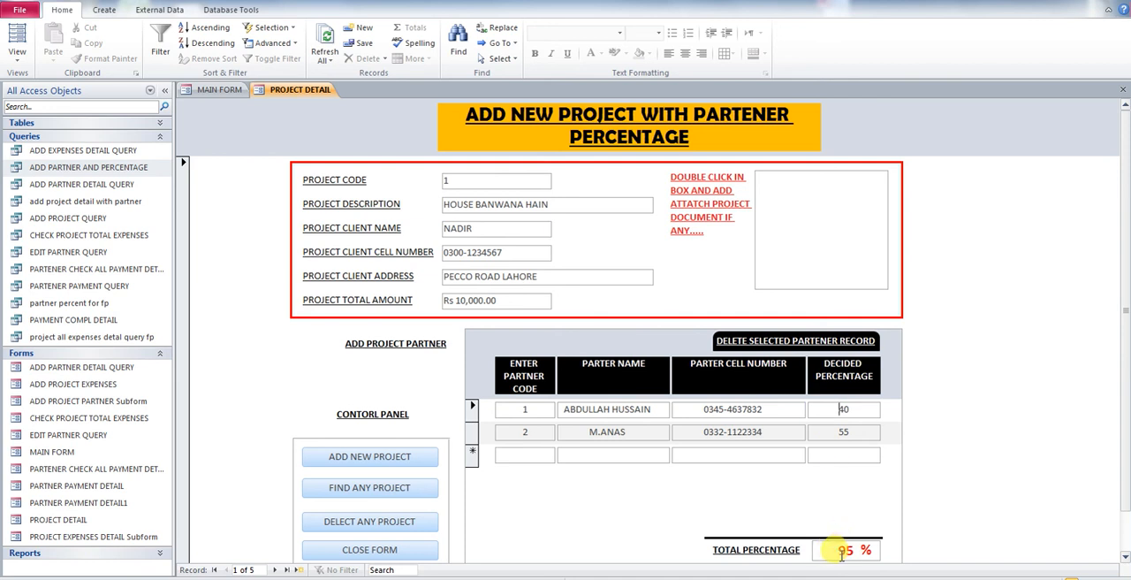
double_click(847, 431)
double_click(840, 409)
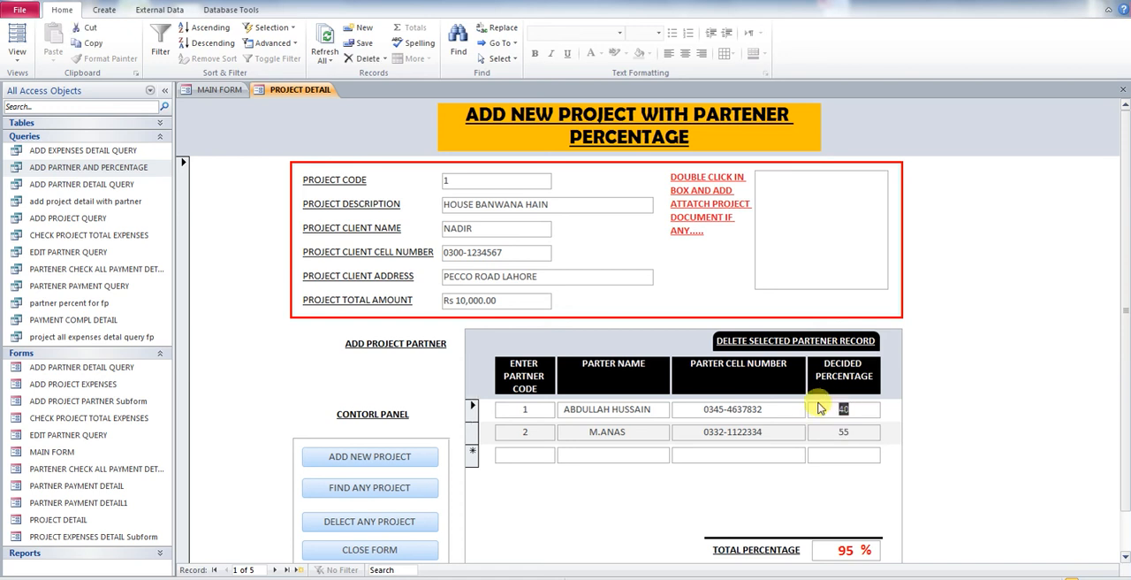
text(45)
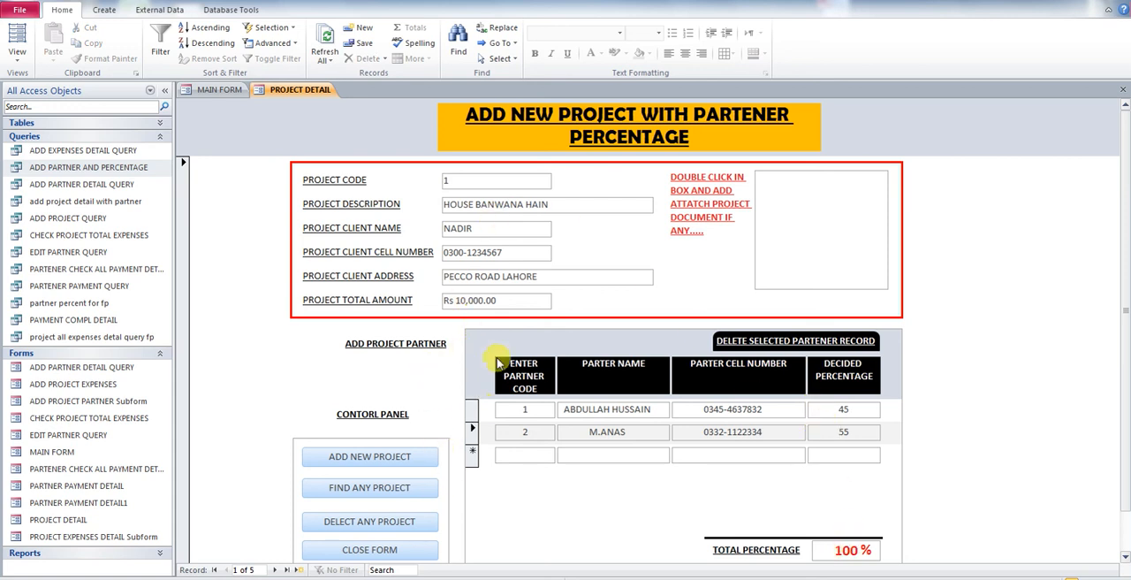
Step: Close the project form
click(447, 183)
text(1)
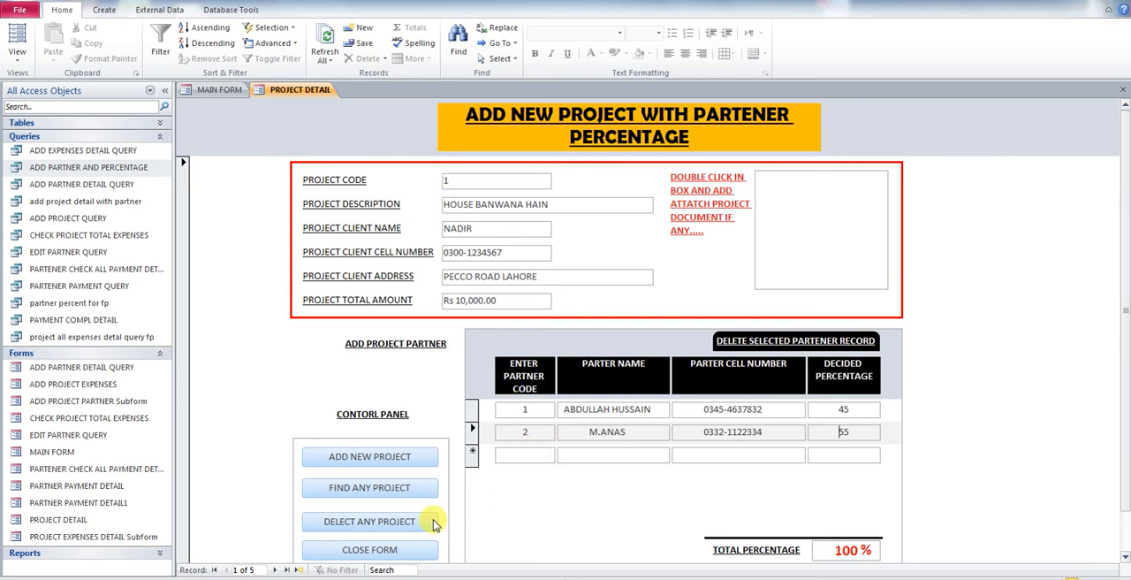
click(381, 554)
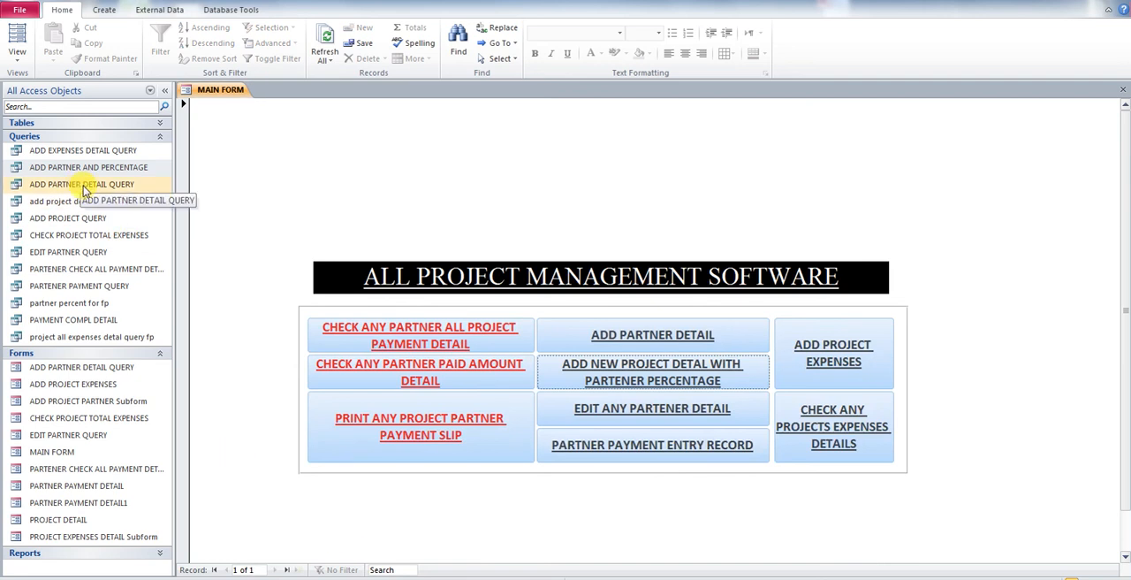
Step: Open the ADD PARTNER DETAIL QUERY in Design view to inspect its PARTNER DETAIL fields, then close it
right_click(85, 190)
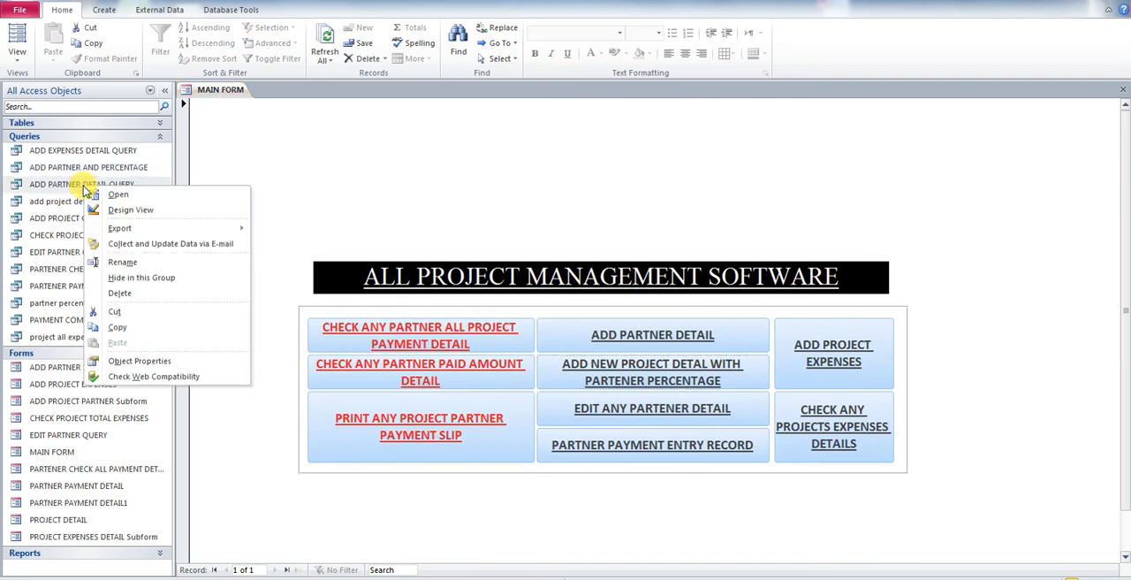
click(137, 212)
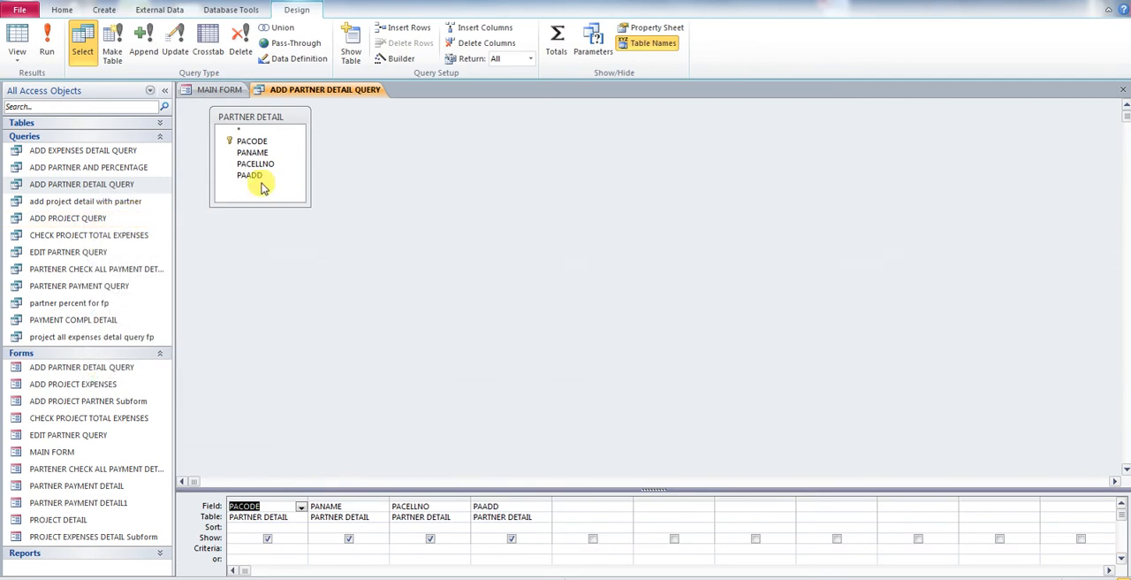
drag(275, 486, 279, 403)
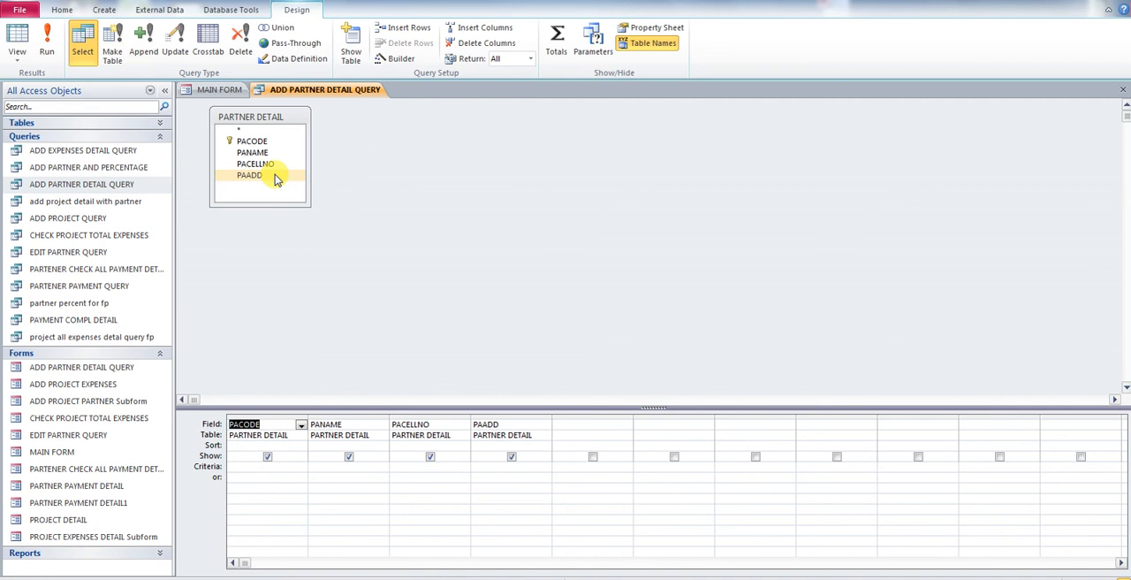
click(1124, 90)
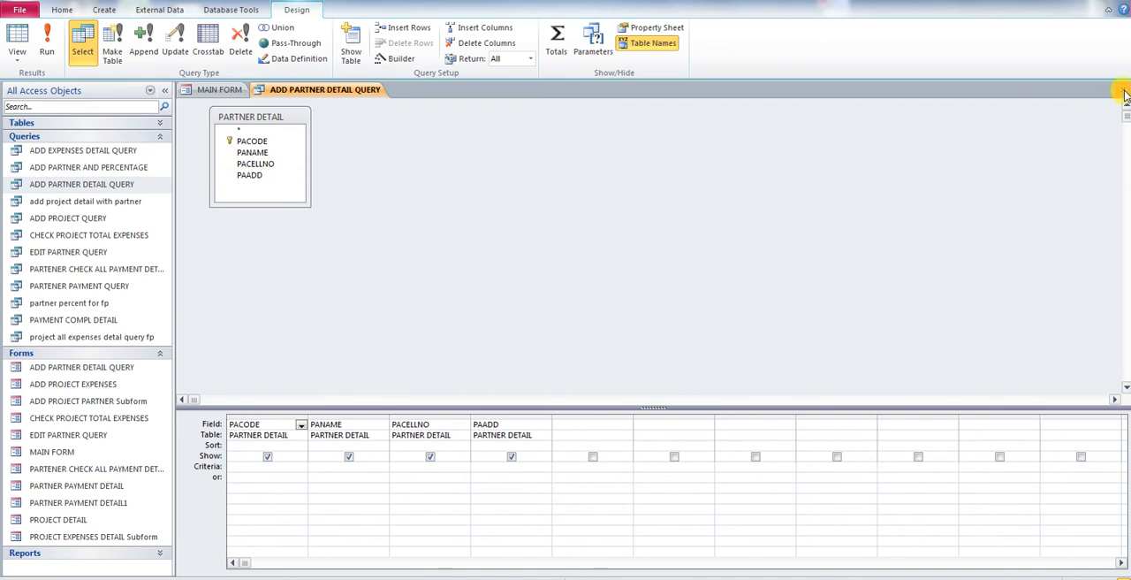
click(508, 333)
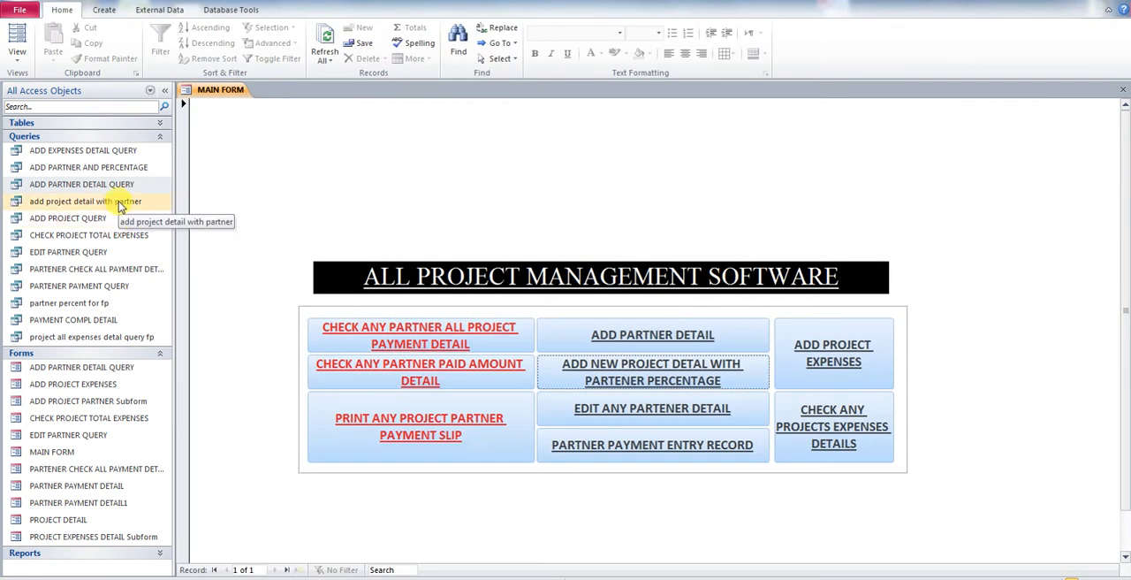
Step: Open the add project detail with partner query in Design view and rearrange its three table boxes in the diagram
right_click(121, 205)
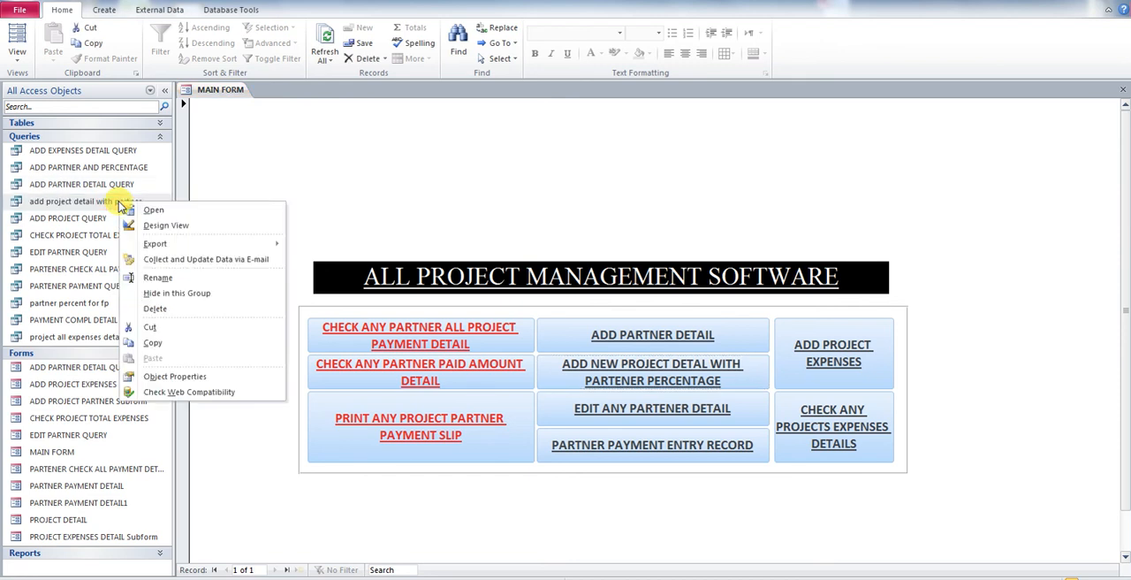
click(168, 222)
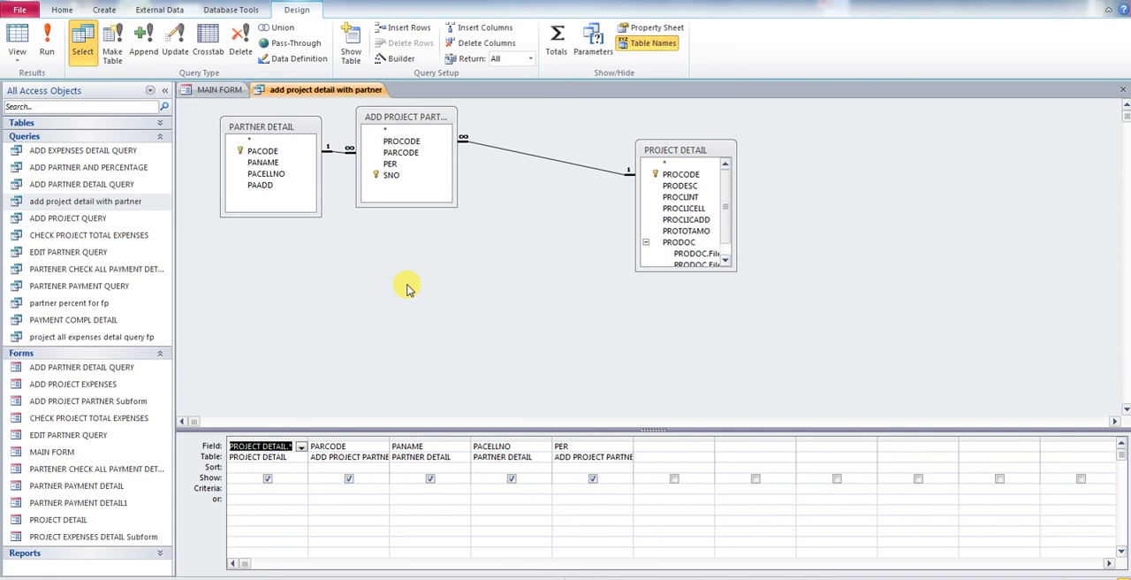
drag(305, 132, 295, 258)
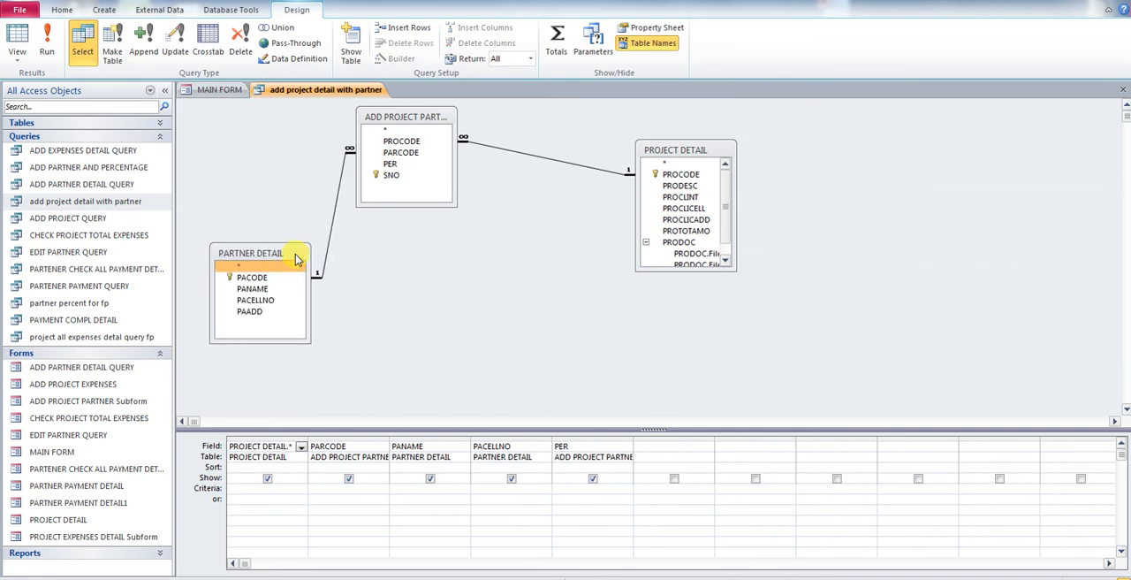
drag(296, 258, 290, 220)
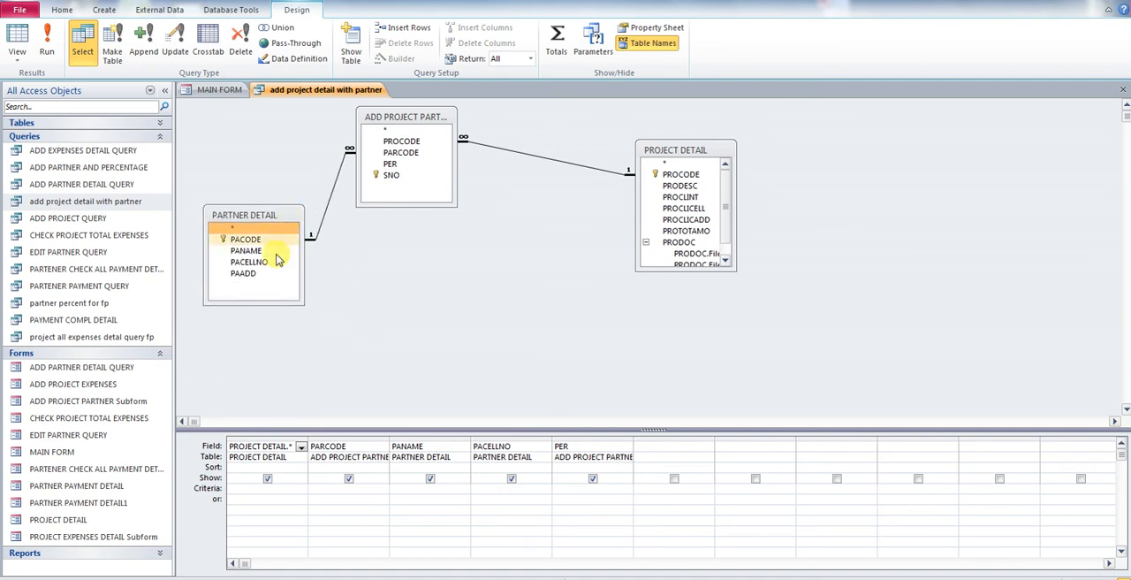
click(444, 122)
drag(460, 137, 460, 168)
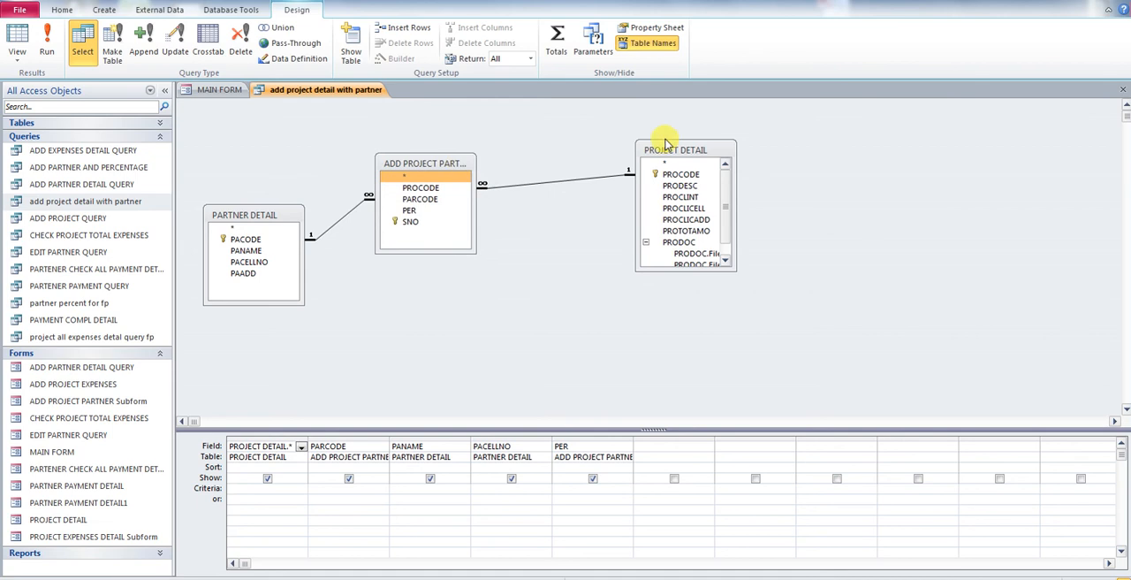
drag(671, 159, 611, 238)
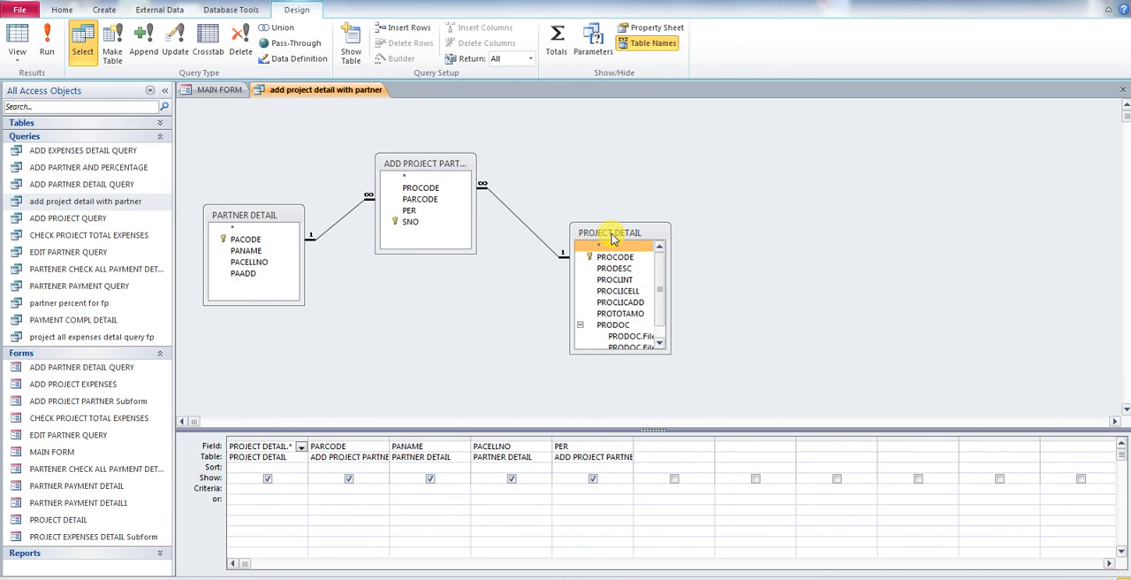
Step: Widen the first field column in the query grid and run the query
drag(309, 432, 332, 431)
click(284, 449)
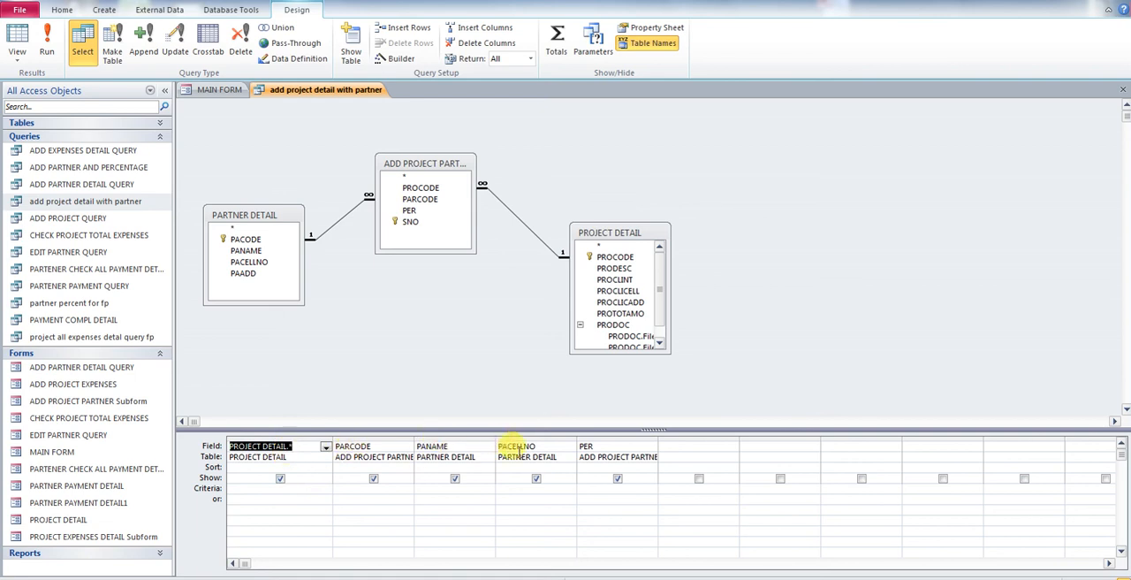
click(48, 44)
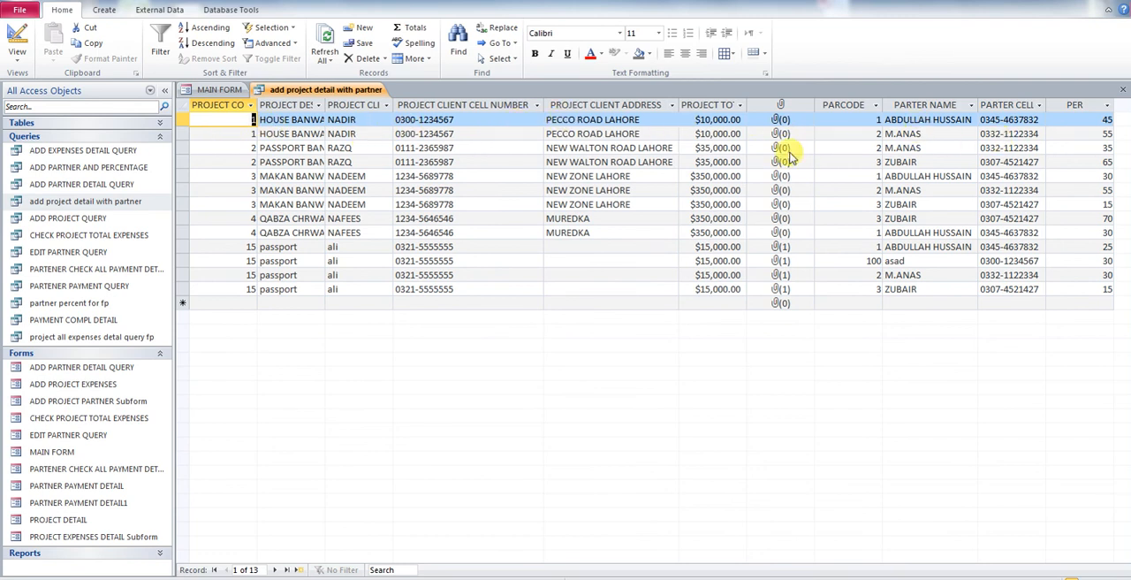
Step: Return the query to Design view, then close it and save the changes
right_click(329, 94)
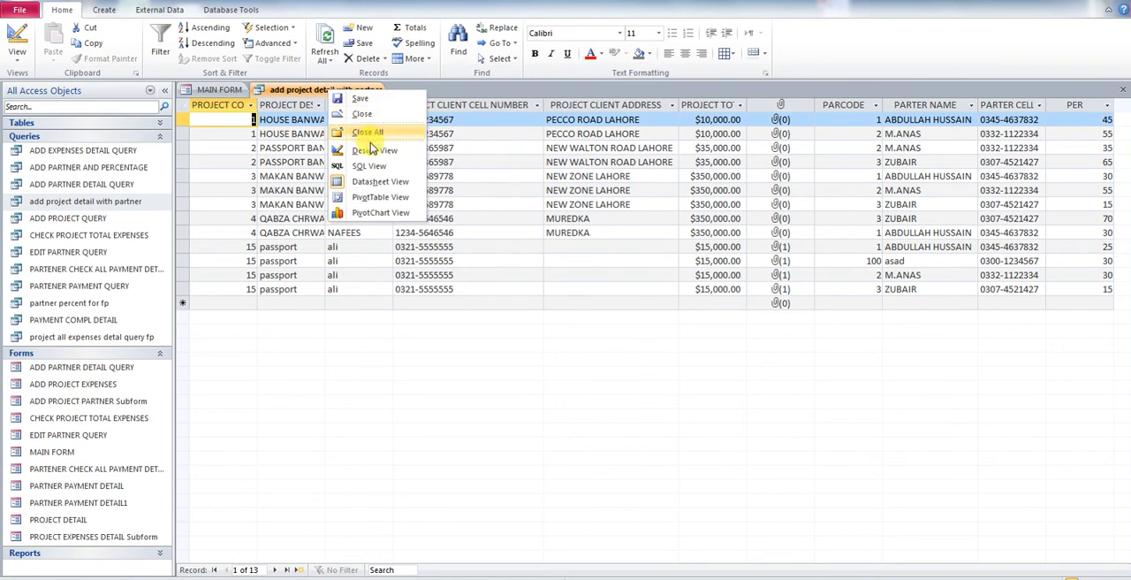
click(366, 151)
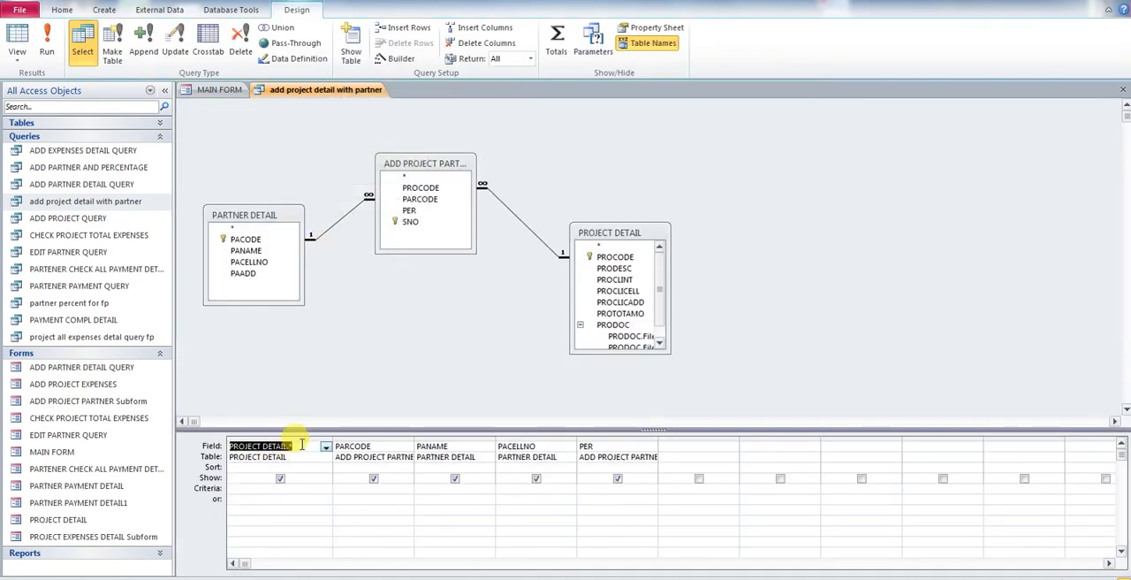
click(297, 444)
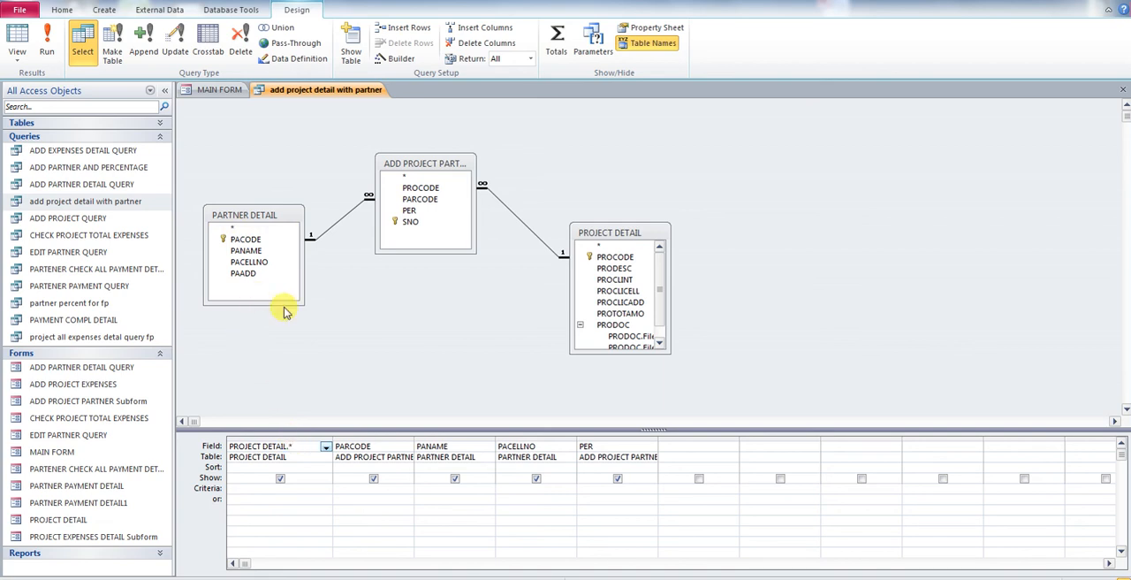
click(1124, 93)
click(509, 328)
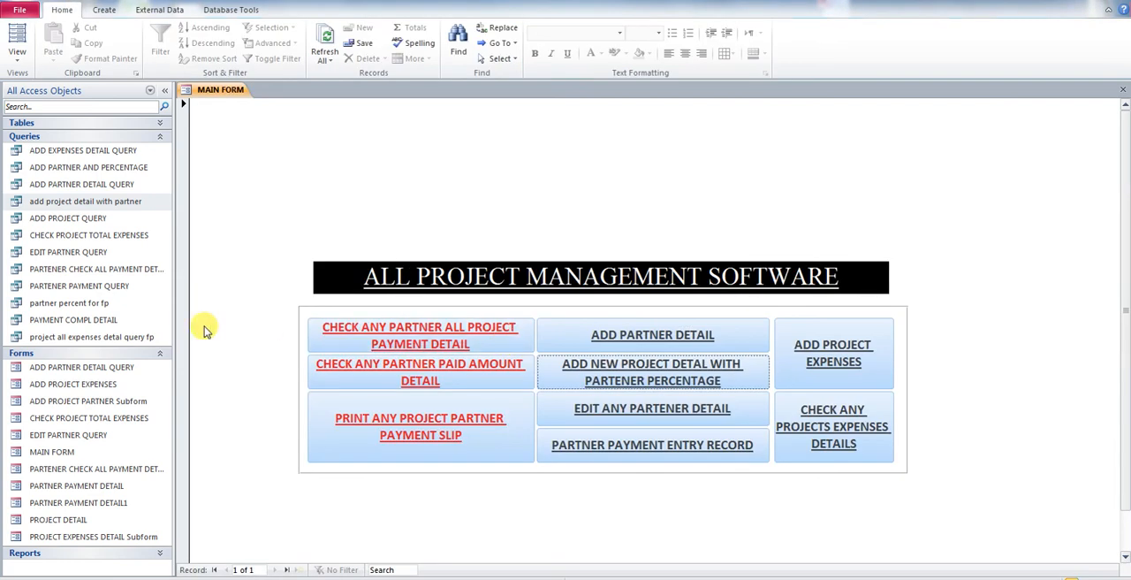
Step: Open the ADD PROJECT QUERY to review its project records, then close it
click(102, 224)
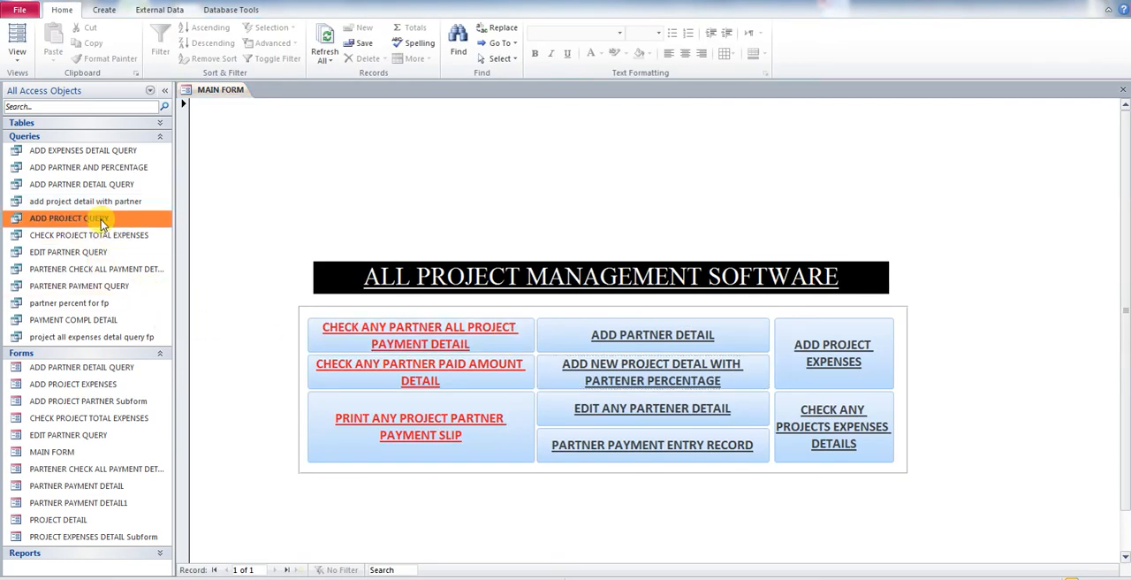
right_click(101, 222)
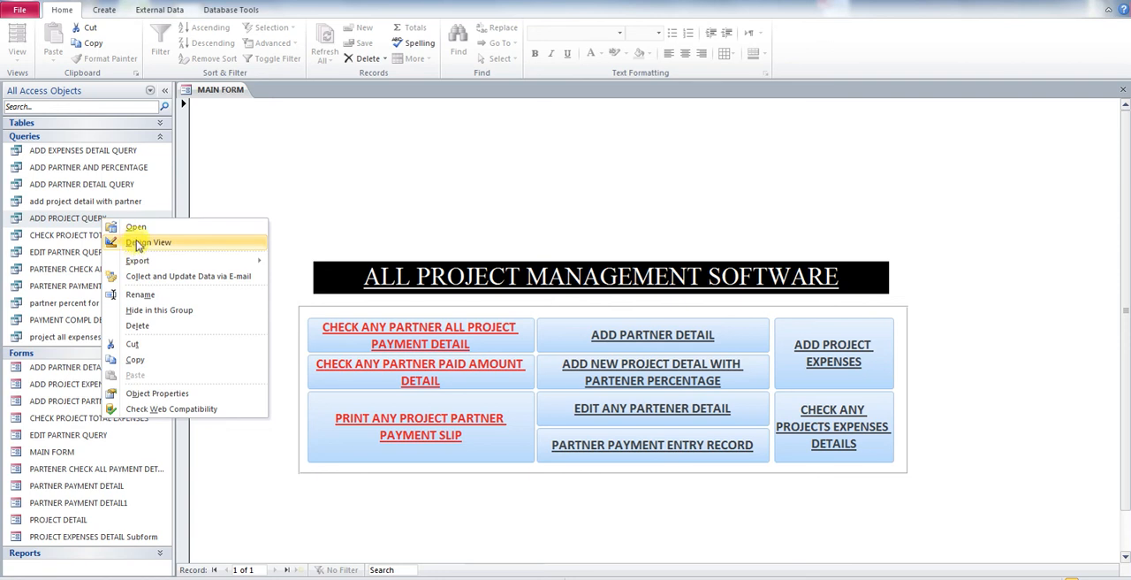
click(138, 229)
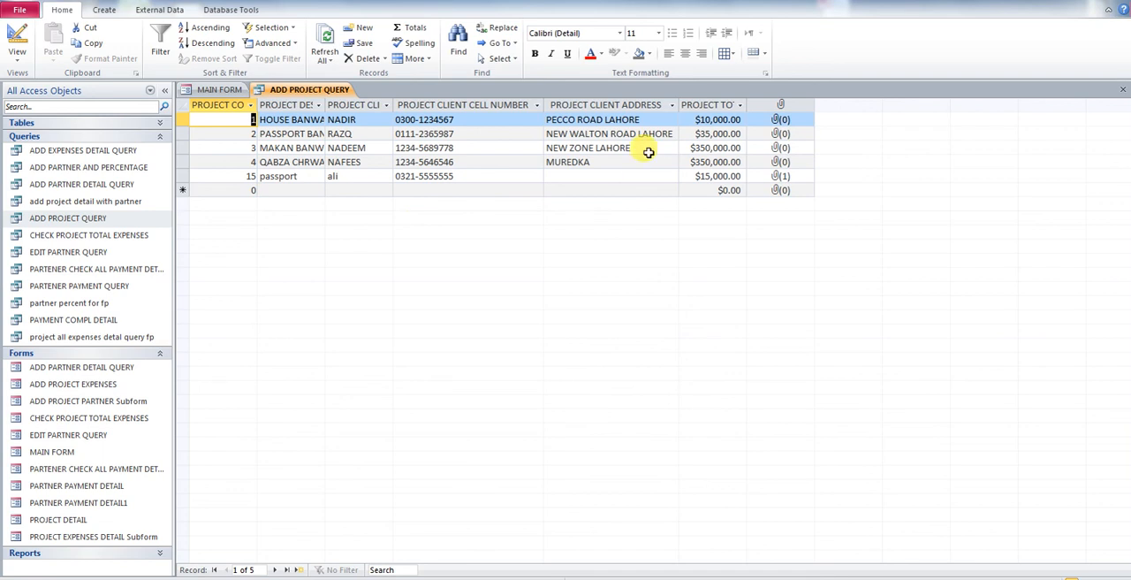
click(1122, 90)
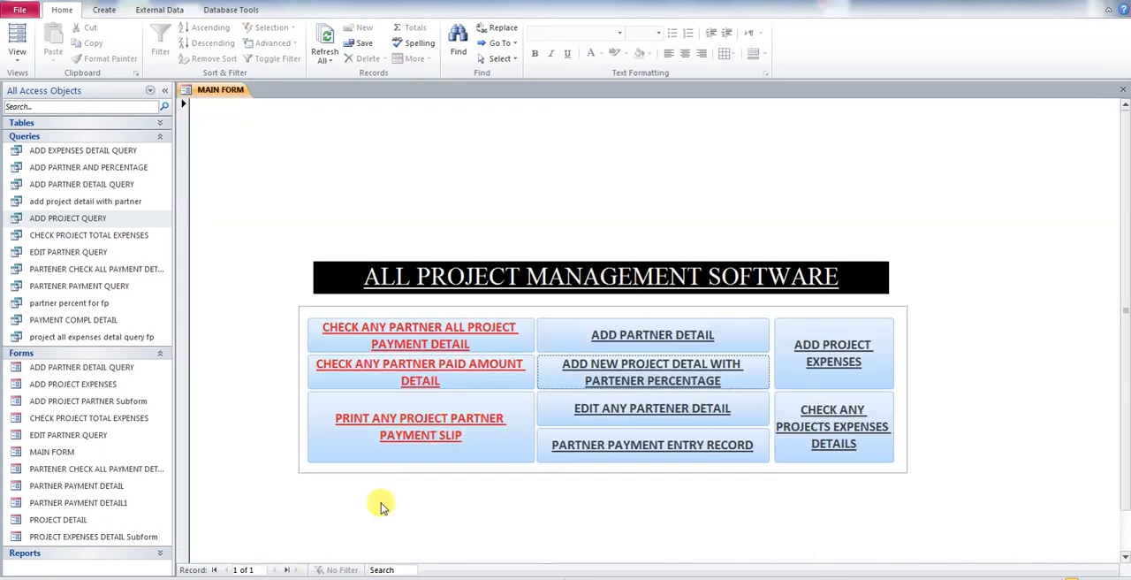